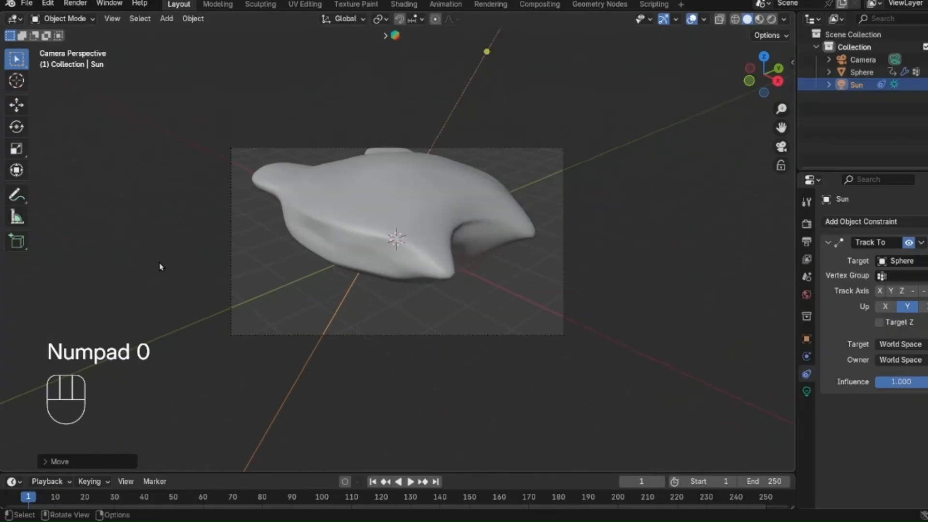
Step: Reposition the camera with walk navigation so it frames the front of the sphere-based shape
{"action": "key", "text": "shift+grave"}
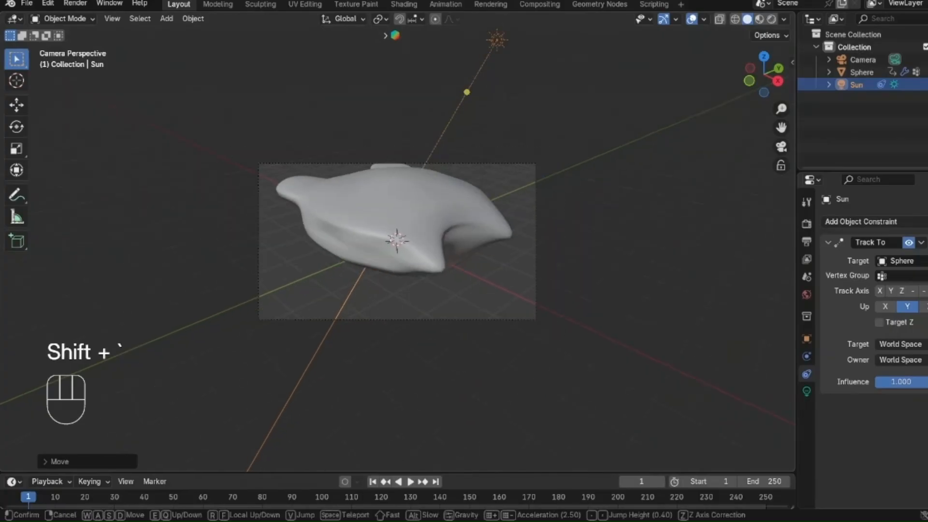
{"action": "key", "text": "s"}
{"action": "key", "text": "d"}
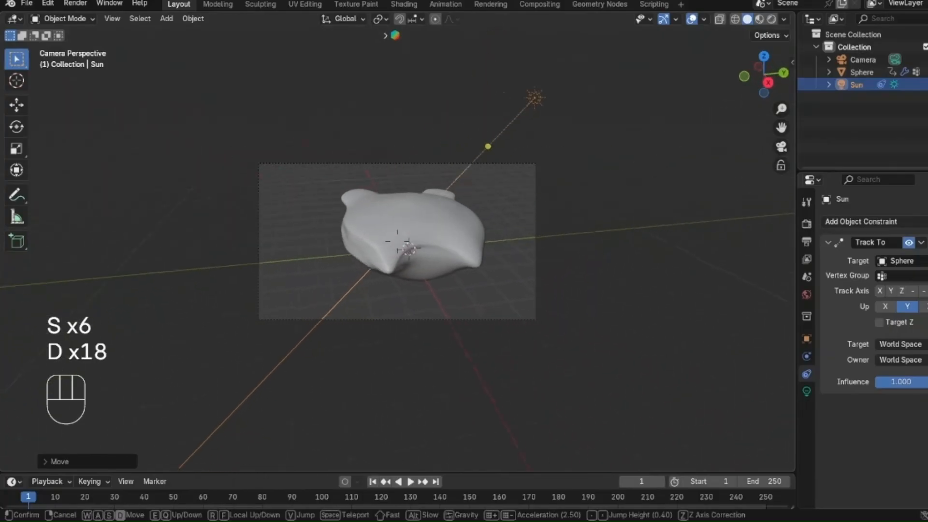
{"action": "key", "text": "e"}
{"action": "key", "text": "e"}
{"action": "key", "text": "a"}
{"action": "key", "text": "a"}
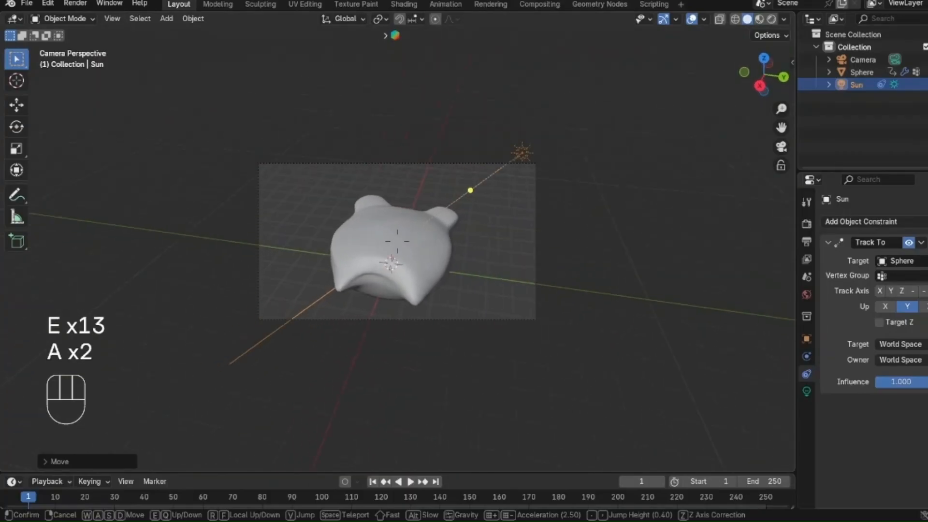
{"action": "key", "text": "s"}
{"action": "key", "text": "s"}
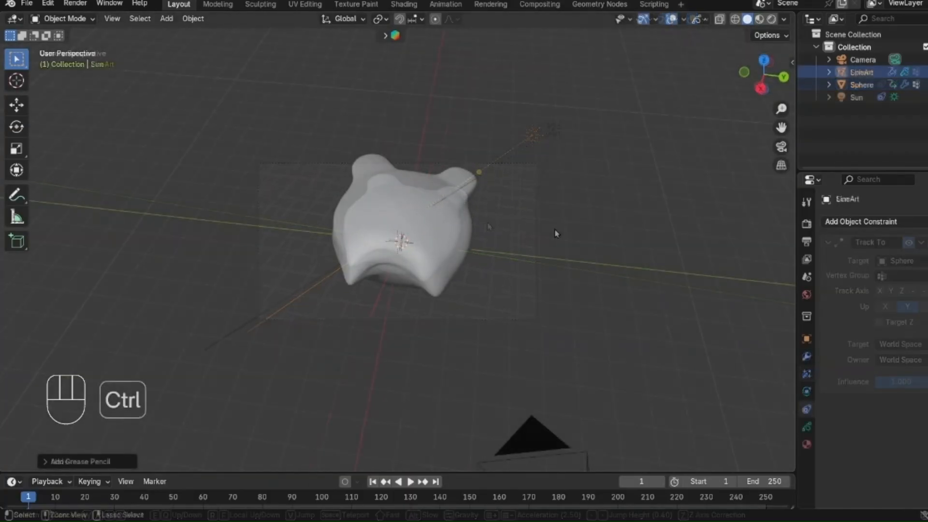
{"action": "key", "text": "ctrl+z"}
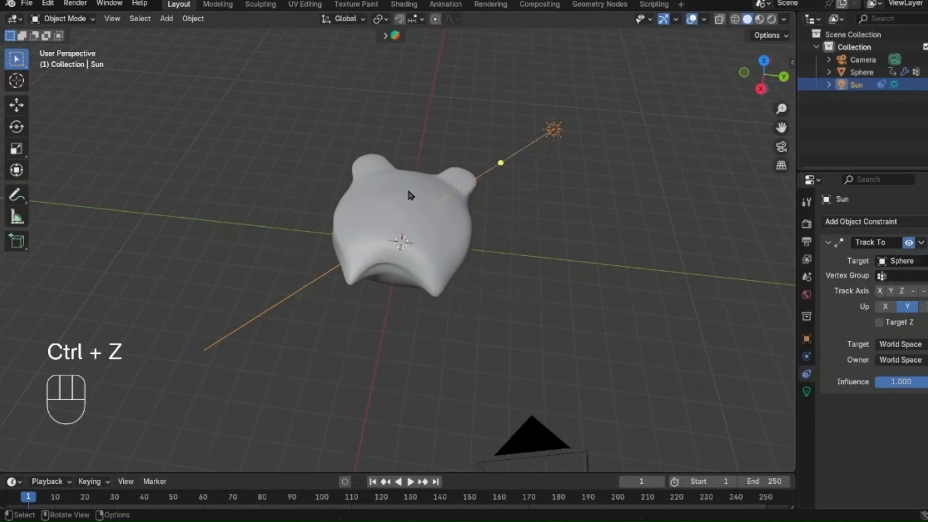
Step: Add a Grease Pencil Object Line Art outline for the sphere-based shape and check it through the camera
{"action": "left_click", "coordinate": [410, 227]}
{"action": "key", "text": "shift+a"}
{"action": "mouse_move", "coordinate": [374, 177]}
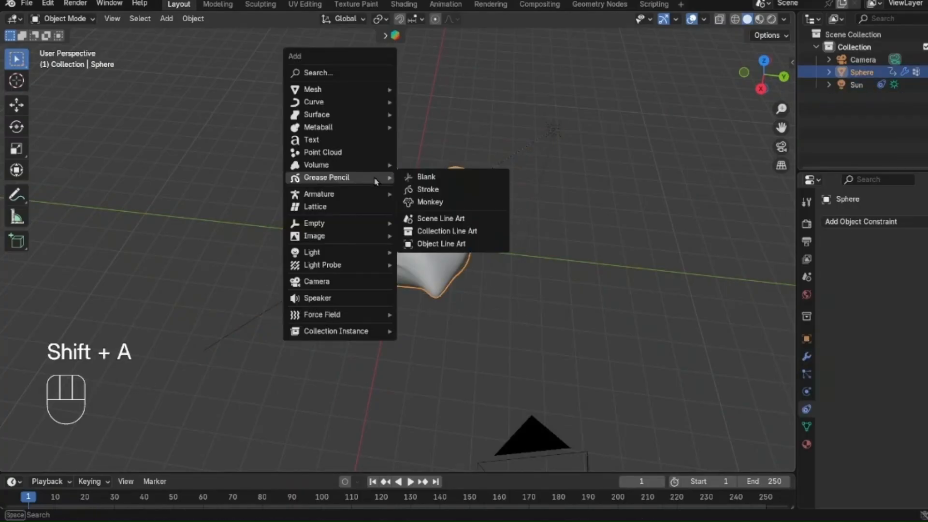
{"action": "left_click", "coordinate": [447, 245]}
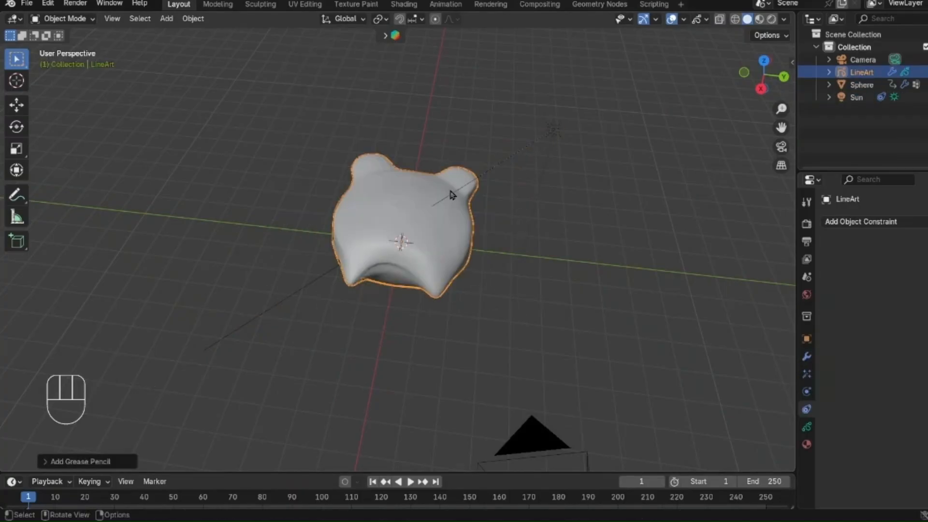
{"action": "scroll", "coordinate": [426, 199], "scroll_direction": "down", "scroll_amount": 2}
{"action": "key", "text": "KP_0"}
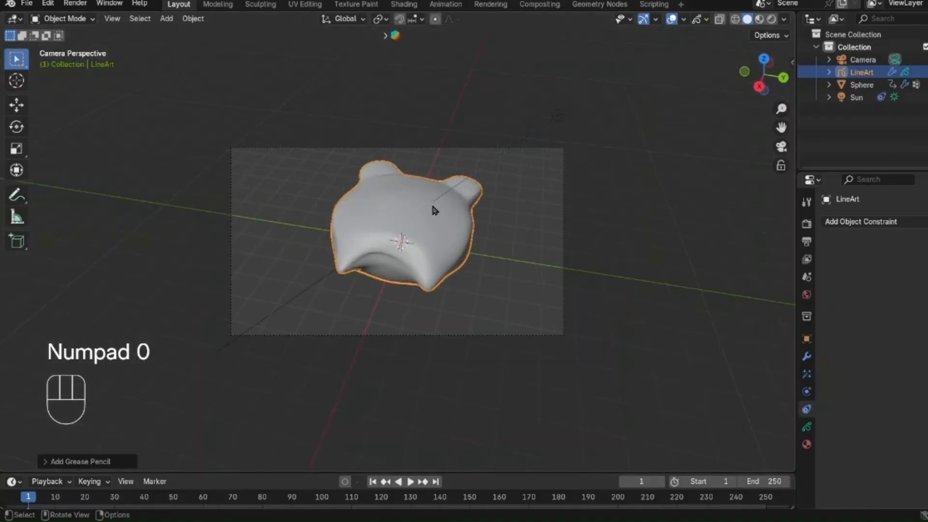
{"action": "middle_click_drag", "start_coordinate": [431, 205], "coordinate": [518, 178]}
Step: Enable Raytracing in the scene's EEVEE render settings
{"action": "left_click", "coordinate": [807, 224]}
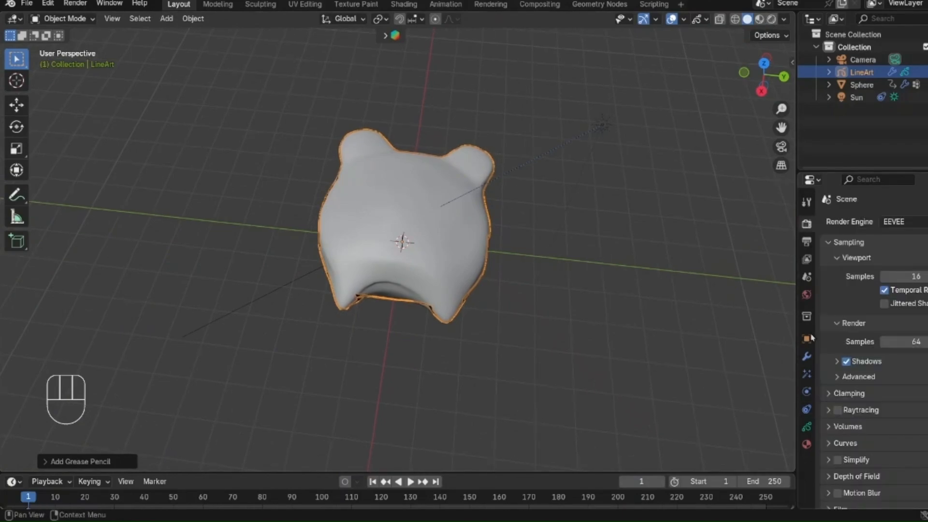
{"action": "scroll", "coordinate": [888, 331], "scroll_direction": "down", "scroll_amount": 1}
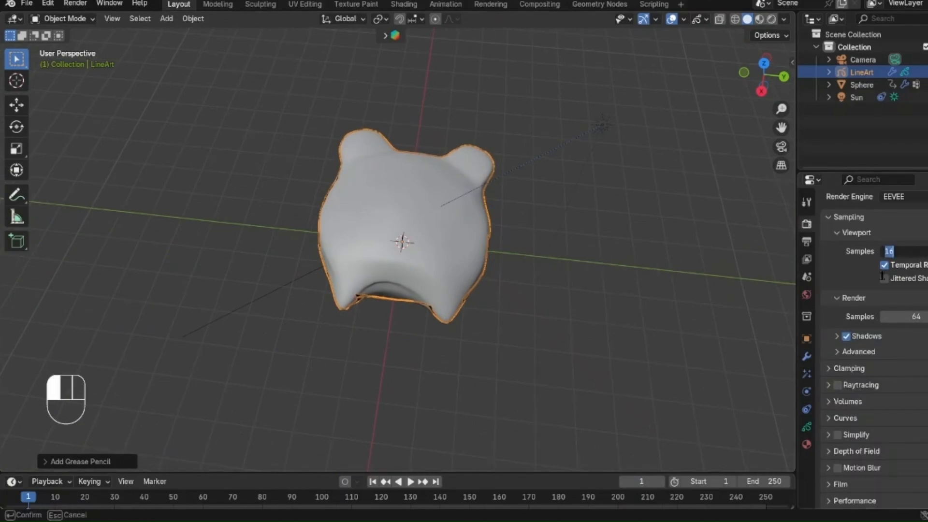
{"action": "scroll", "coordinate": [881, 347], "scroll_direction": "down", "scroll_amount": 1}
{"action": "left_click", "coordinate": [832, 362]}
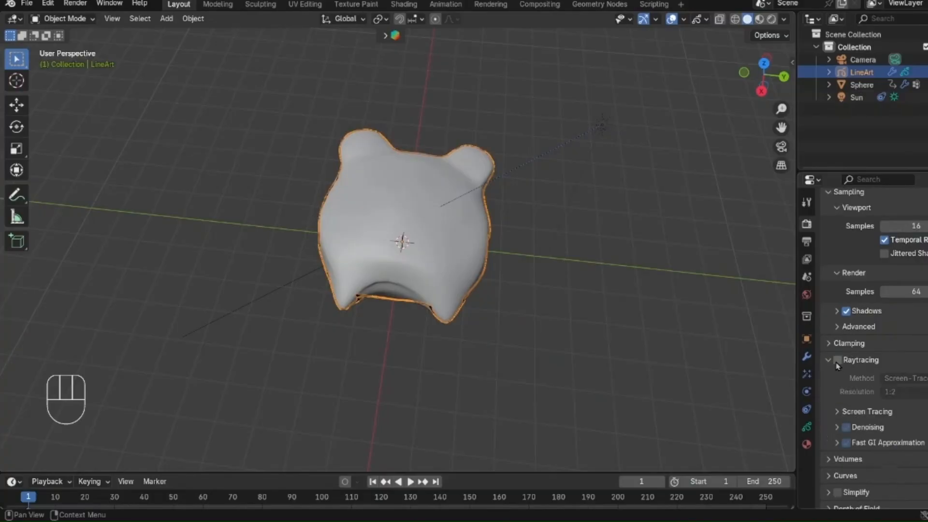
{"action": "left_click", "coordinate": [837, 361]}
{"action": "scroll", "coordinate": [838, 362], "scroll_direction": "down", "scroll_amount": 7}
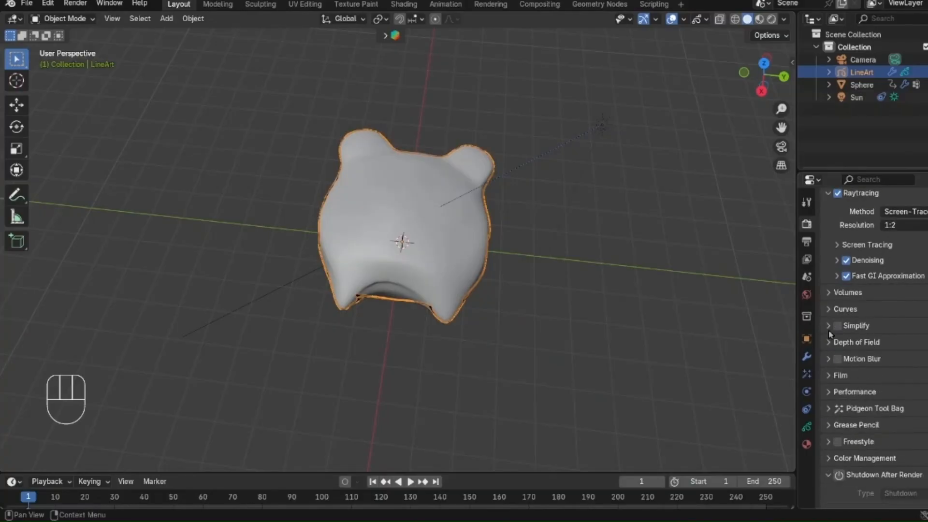
Step: Switch the viewport to rendered shading and select the sphere object
{"action": "left_click", "coordinate": [771, 20]}
{"action": "scroll", "coordinate": [464, 291], "scroll_direction": "down", "scroll_amount": 2}
{"action": "middle_click_drag", "start_coordinate": [464, 291], "coordinate": [464, 272]}
{"action": "scroll", "coordinate": [458, 272], "scroll_direction": "up", "scroll_amount": 1}
{"action": "left_click", "coordinate": [367, 218]}
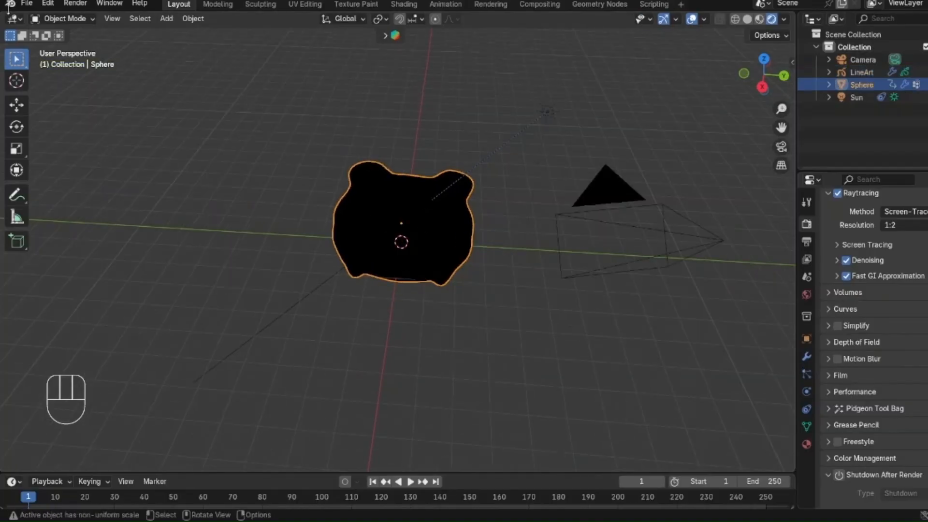
Step: Split the 3D viewport into two side-by-side areas and turn one into a Shader Editor
{"action": "mouse_move", "coordinate": [4, 15]}
{"action": "left_mouse_down"}
{"action": "mouse_move", "coordinate": [235, 18]}
{"action": "mouse_move", "coordinate": [388, 38]}
{"action": "left_mouse_up"}
{"action": "scroll", "coordinate": [180, 244], "scroll_direction": "up", "scroll_amount": 3}
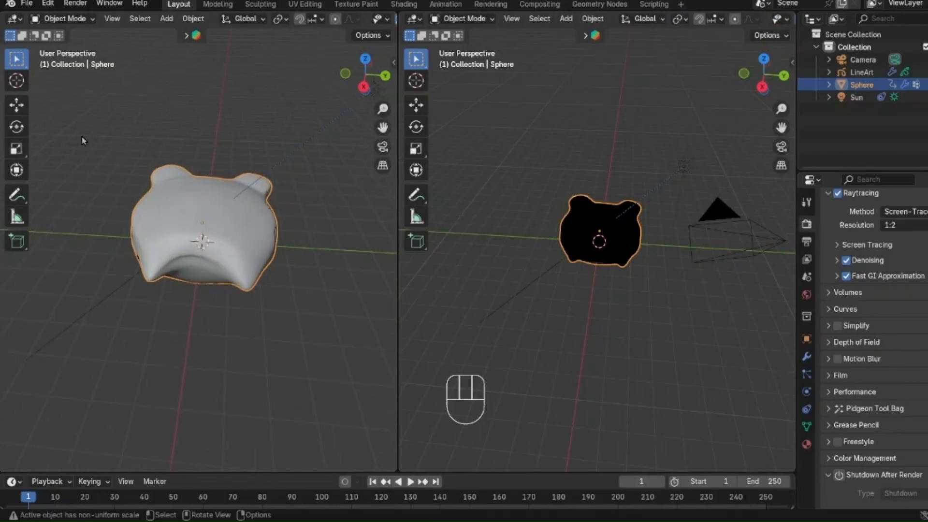
{"action": "left_click", "coordinate": [14, 19]}
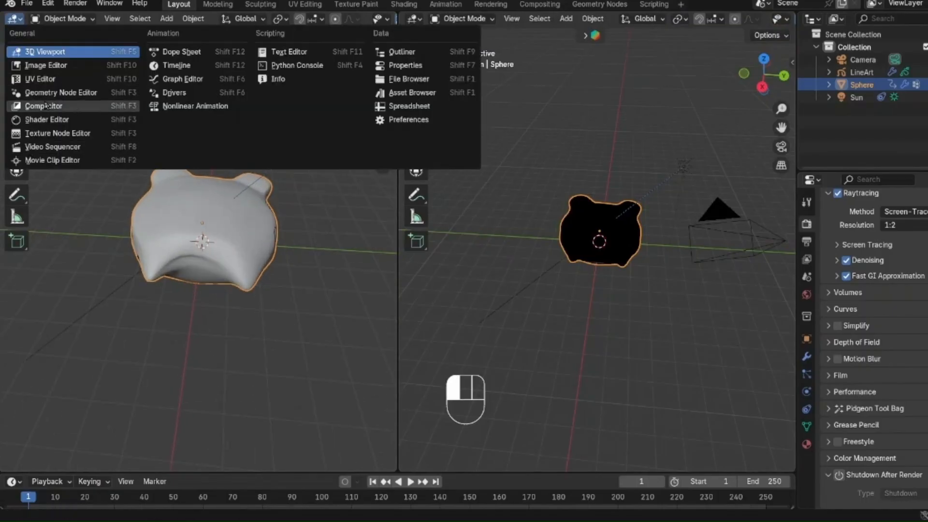
{"action": "left_click", "coordinate": [46, 120]}
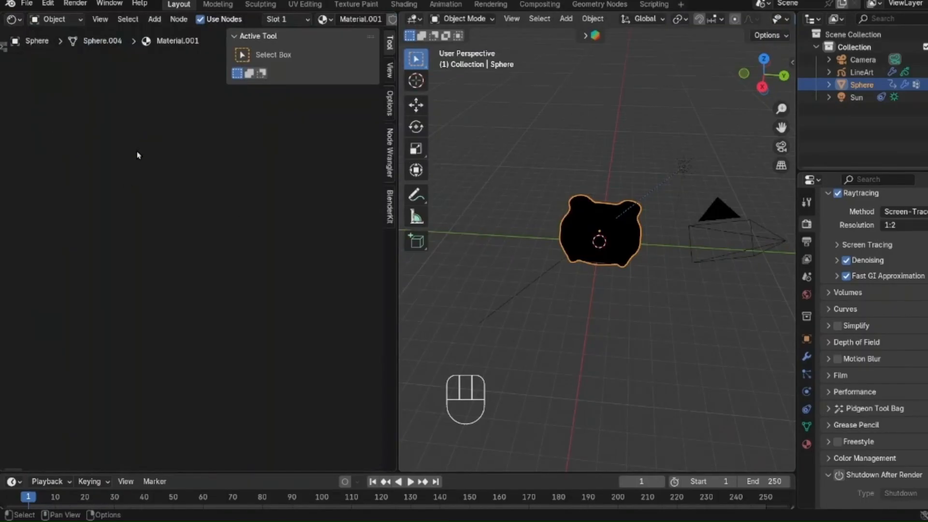
{"action": "scroll", "coordinate": [198, 19], "scroll_direction": "down", "scroll_amount": 5}
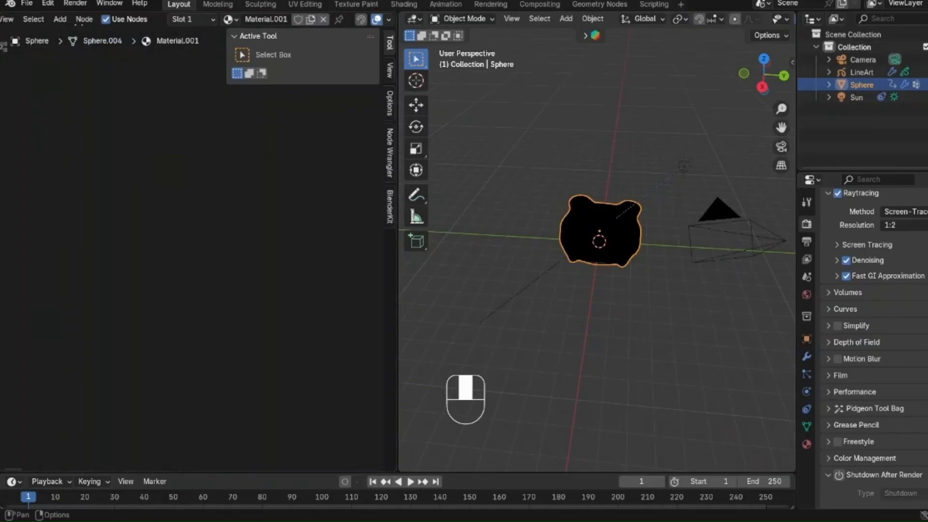
Step: Replace the sphere's Material.001 with a new material and set its base color to pale green
{"action": "left_click", "coordinate": [321, 19]}
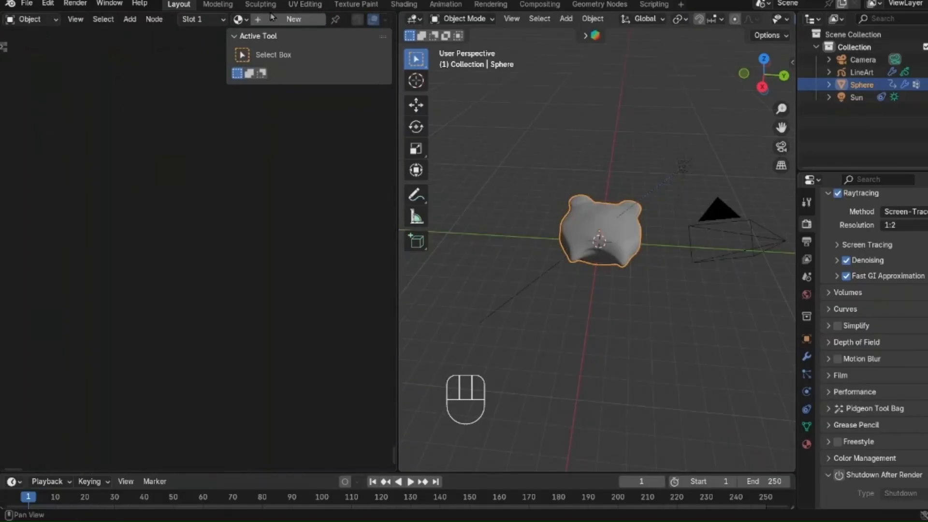
{"action": "left_click", "coordinate": [274, 19]}
{"action": "left_click", "coordinate": [135, 240]}
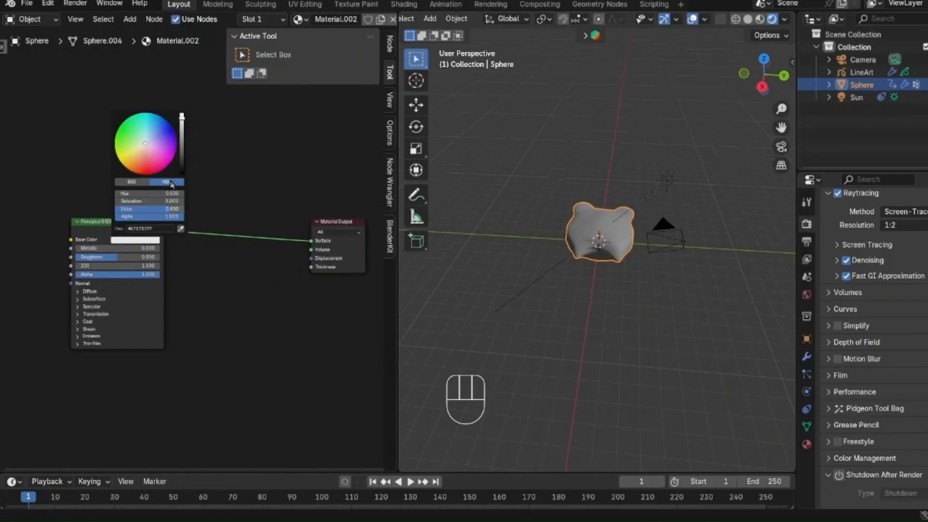
{"action": "left_click", "coordinate": [130, 134]}
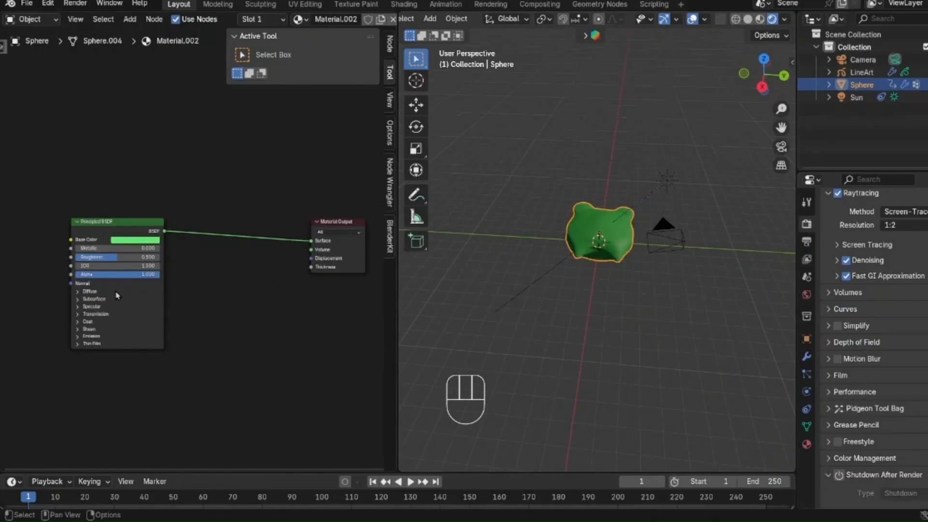
{"action": "left_click", "coordinate": [135, 240]}
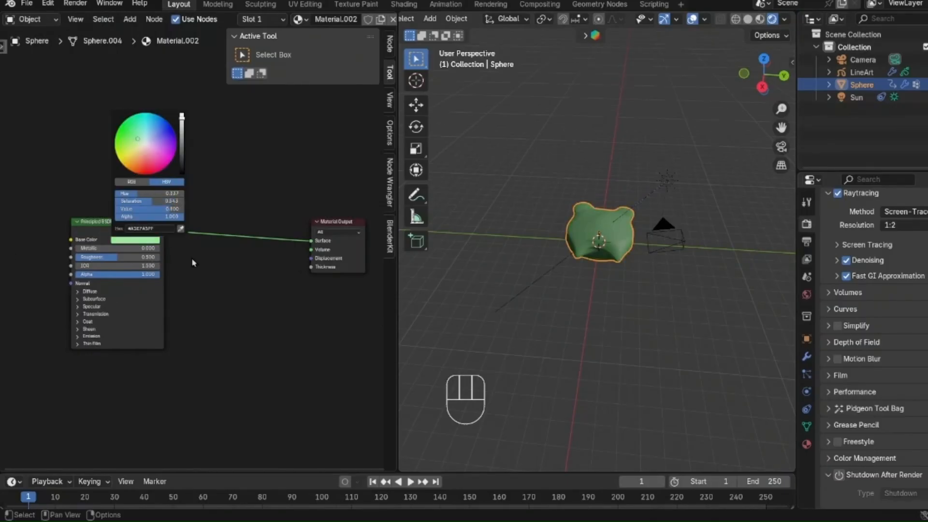
Step: Insert a Shader to RGB node between the Principled BSDF and the Material Output
{"action": "scroll", "coordinate": [191, 257], "scroll_direction": "up", "scroll_amount": 1}
{"action": "key", "text": "shift+a"}
{"action": "mouse_move", "coordinate": [219, 335]}
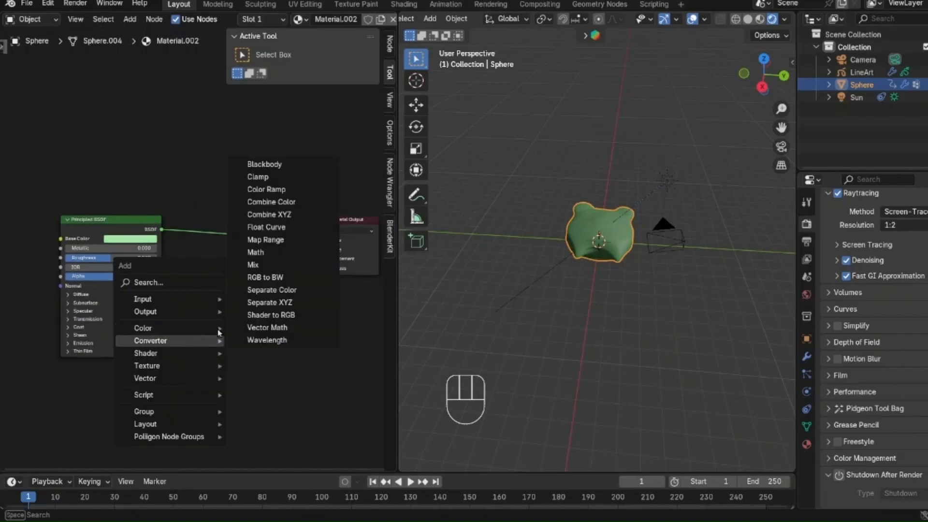
{"action": "left_click", "coordinate": [272, 314]}
{"action": "left_click", "coordinate": [234, 229]}
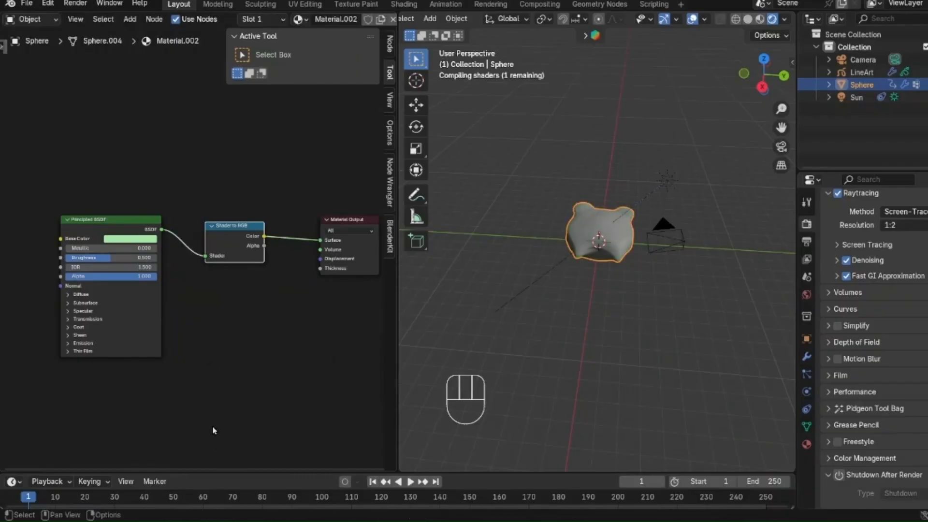
Step: Insert a Color Ramp between Shader to RGB and the Material Output, with its interpolation set to Constant
{"action": "scroll", "coordinate": [214, 431], "scroll_direction": "up", "scroll_amount": 1}
{"action": "middle_click_drag", "start_coordinate": [246, 396], "coordinate": [212, 411]}
{"action": "key", "text": "shift+a"}
{"action": "mouse_move", "coordinate": [193, 399]}
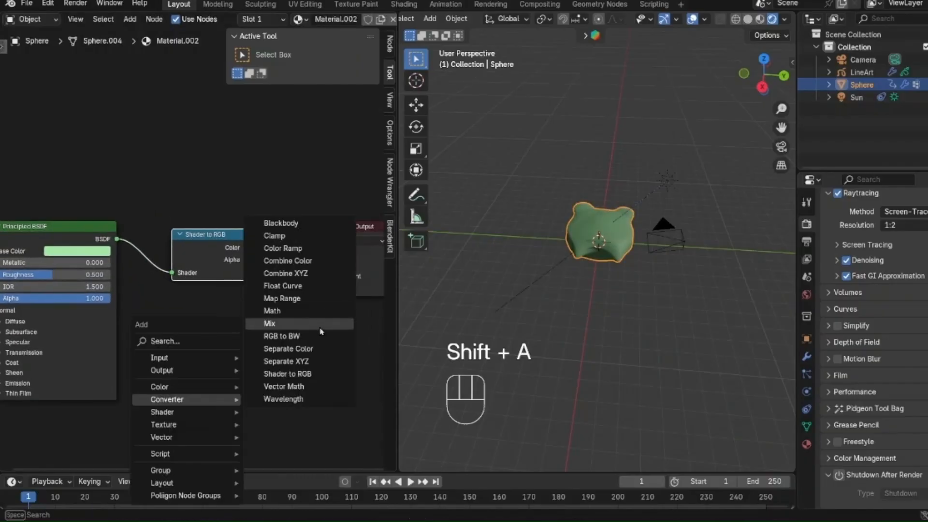
{"action": "left_click", "coordinate": [308, 253]}
{"action": "left_click", "coordinate": [278, 227]}
{"action": "middle_click_drag", "start_coordinate": [337, 375], "coordinate": [208, 395]}
{"action": "scroll", "coordinate": [218, 387], "scroll_direction": "up", "scroll_amount": 3}
{"action": "left_click", "coordinate": [254, 291]}
{"action": "left_click", "coordinate": [258, 383]}
Step: Shift the Color Ramp's white stop to about 0.582 and recolor it light green
{"action": "left_click", "coordinate": [255, 315]}
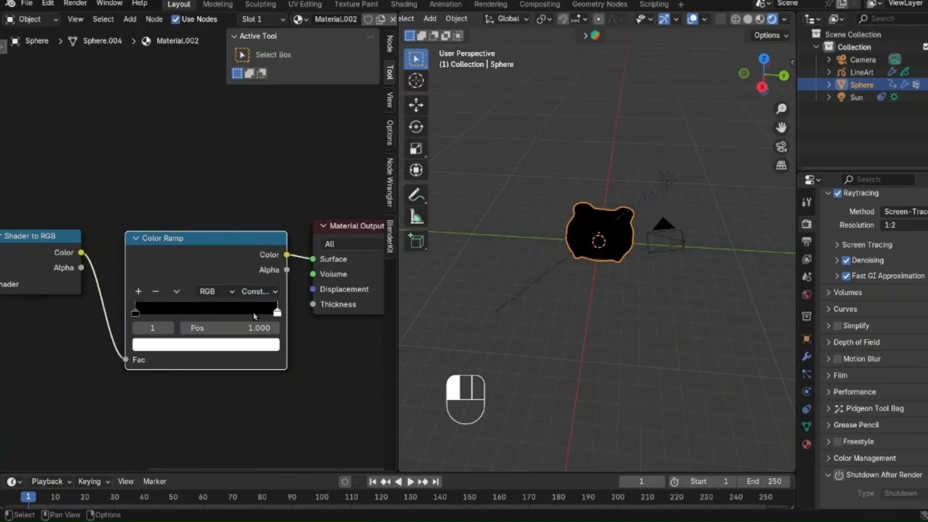
{"action": "left_click", "coordinate": [227, 345]}
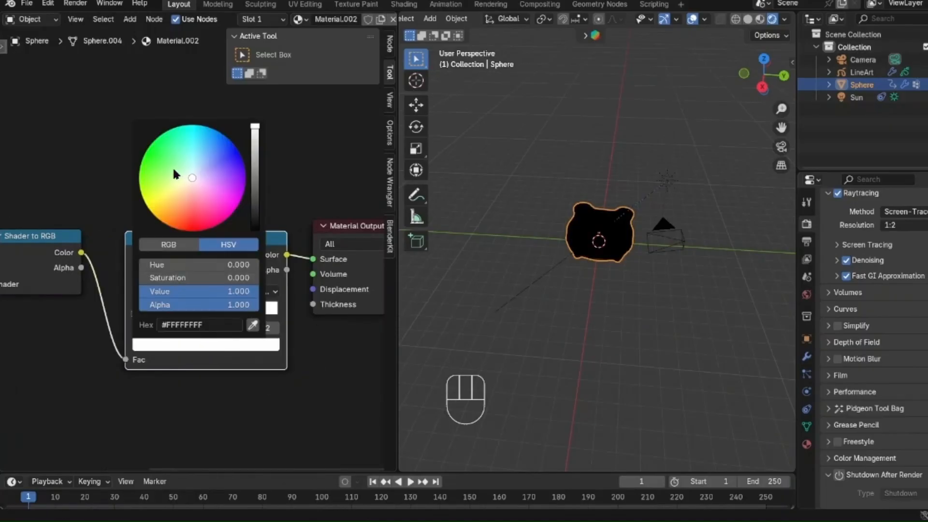
{"action": "left_click_drag", "start_coordinate": [173, 169], "coordinate": [179, 168]}
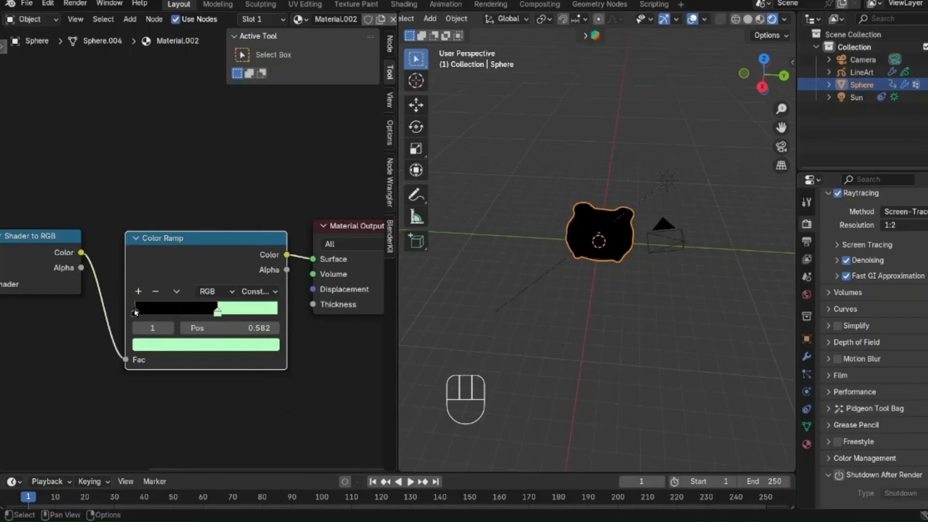
Step: Recolor the ramp's black stop a darker green at position 0.520, with a brighter green stop between it and the light green one
{"action": "left_click", "coordinate": [135, 311]}
{"action": "left_click", "coordinate": [222, 344]}
{"action": "left_click_drag", "start_coordinate": [255, 229], "coordinate": [254, 134]}
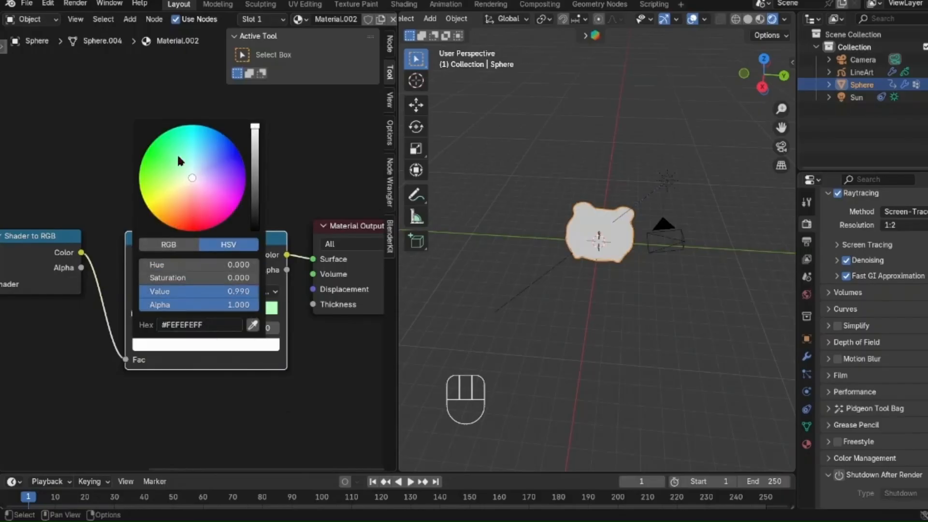
{"action": "left_click_drag", "start_coordinate": [178, 156], "coordinate": [173, 153]}
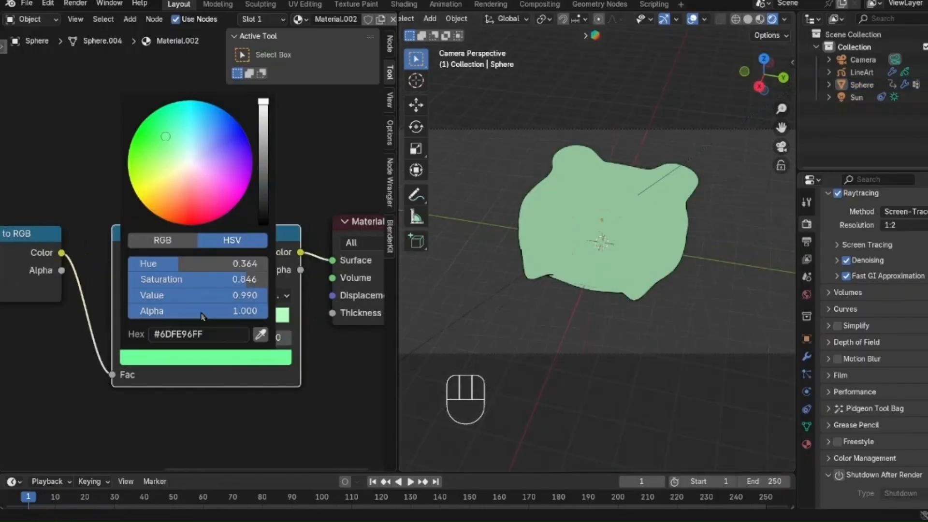
{"action": "left_click_drag", "start_coordinate": [263, 134], "coordinate": [263, 141]}
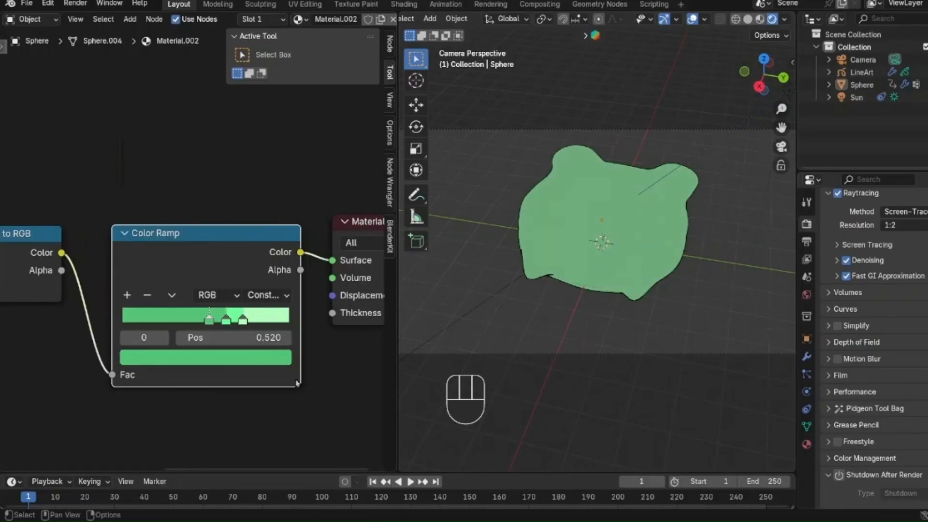
Step: Raise the sun light's strength to about 5.44
{"action": "scroll", "coordinate": [704, 173], "scroll_direction": "down", "scroll_amount": 3}
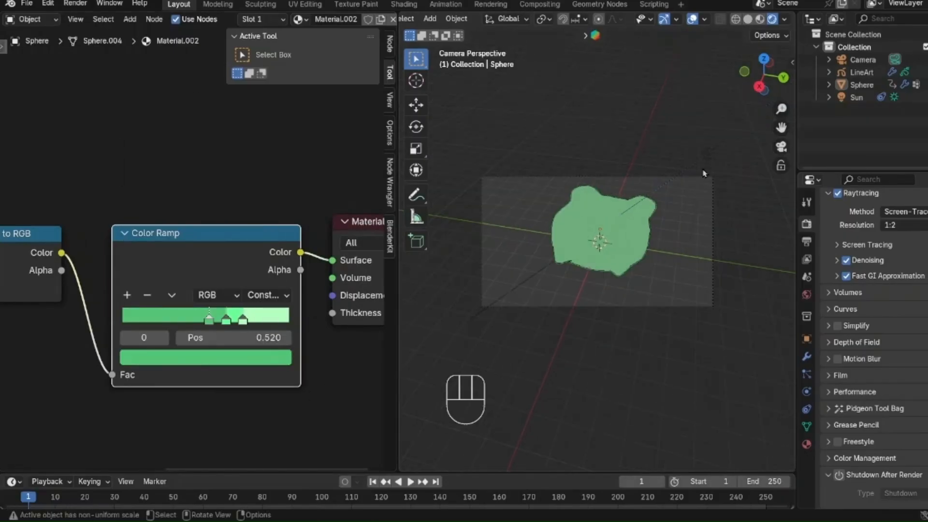
{"action": "left_click", "coordinate": [709, 154]}
{"action": "left_click", "coordinate": [806, 391]}
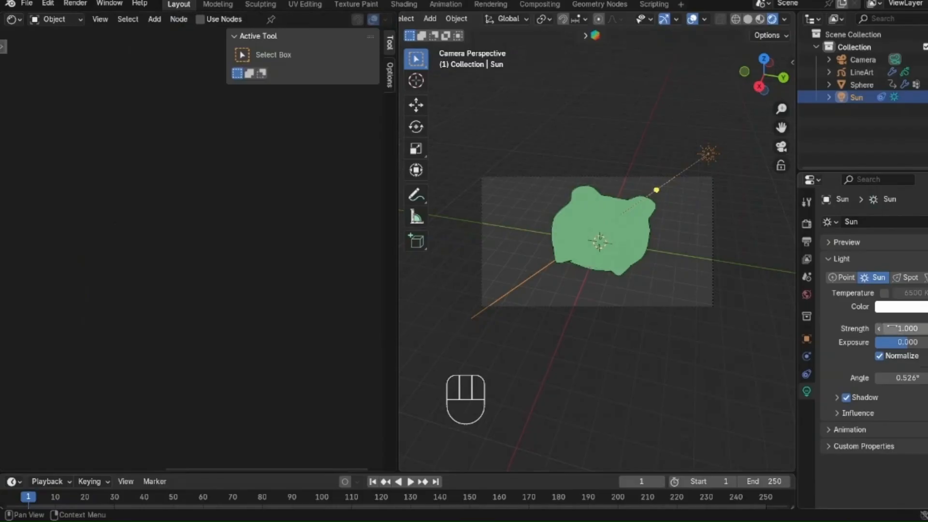
{"action": "left_click_drag", "start_coordinate": [899, 328], "coordinate": [919, 328]}
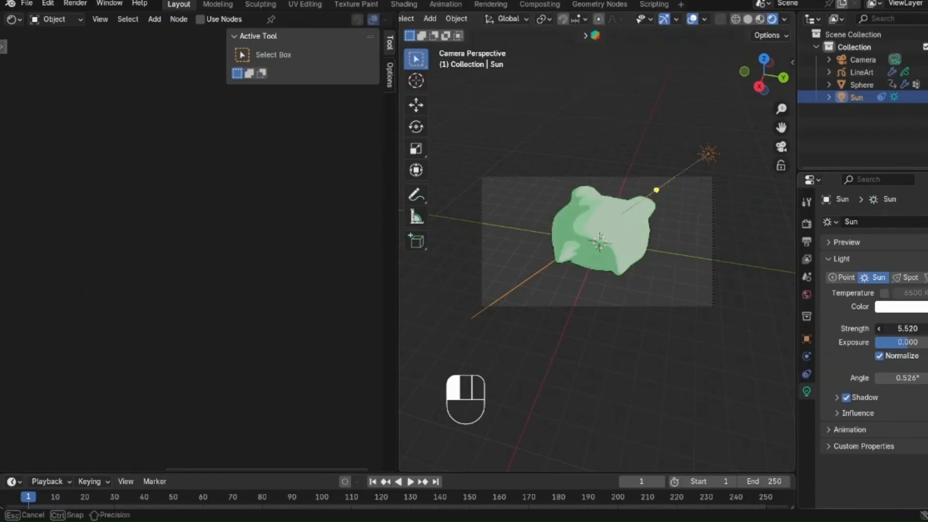
{"action": "left_click_drag", "start_coordinate": [908, 329], "coordinate": [905, 328]}
Step: Spread the three Color Ramp stops of the sphere's material apart, placing the light green stop at about 0.833
{"action": "scroll", "coordinate": [594, 266], "scroll_direction": "up", "scroll_amount": 5}
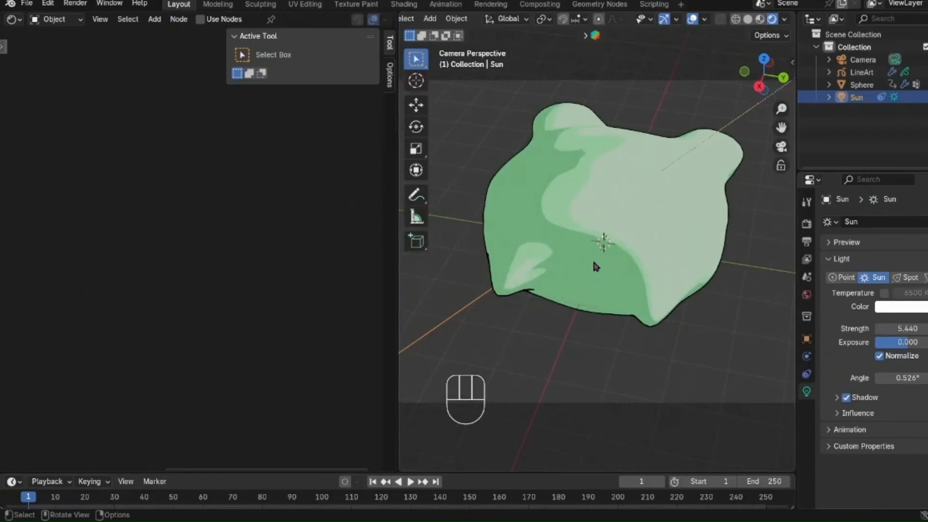
{"action": "left_click", "coordinate": [721, 219]}
{"action": "left_click_drag", "start_coordinate": [173, 327], "coordinate": [141, 328]}
{"action": "mouse_move", "coordinate": [229, 327]}
{"action": "left_mouse_down"}
{"action": "mouse_move", "coordinate": [192, 326]}
{"action": "mouse_move", "coordinate": [205, 327]}
{"action": "left_mouse_up"}
{"action": "left_click_drag", "start_coordinate": [247, 327], "coordinate": [267, 328]}
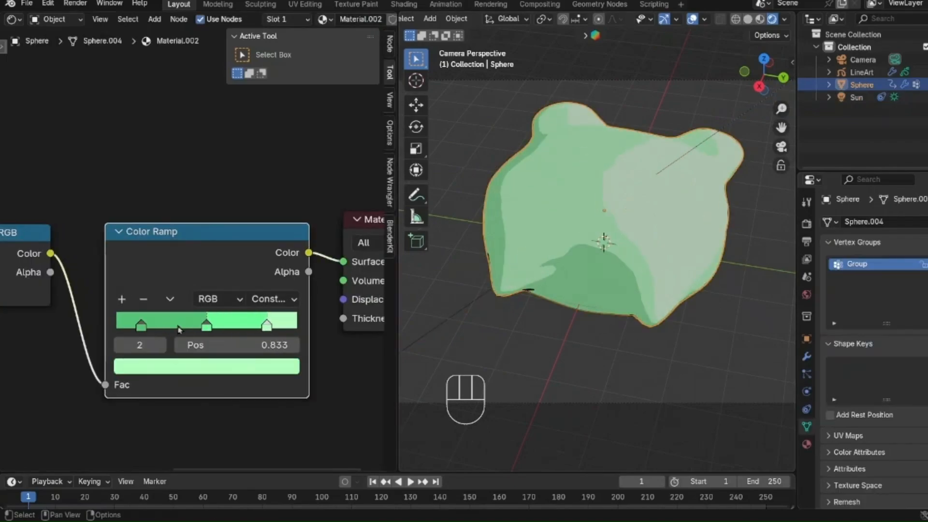
Step: Extend the Color Ramp with darker green stops at its dark end and place the lightest green stop at 0.800
{"action": "left_click_drag", "start_coordinate": [205, 327], "coordinate": [226, 328]}
{"action": "left_click_drag", "start_coordinate": [141, 327], "coordinate": [202, 327]}
{"action": "left_click", "coordinate": [207, 366]}
{"action": "left_click_drag", "start_coordinate": [267, 122], "coordinate": [268, 156]}
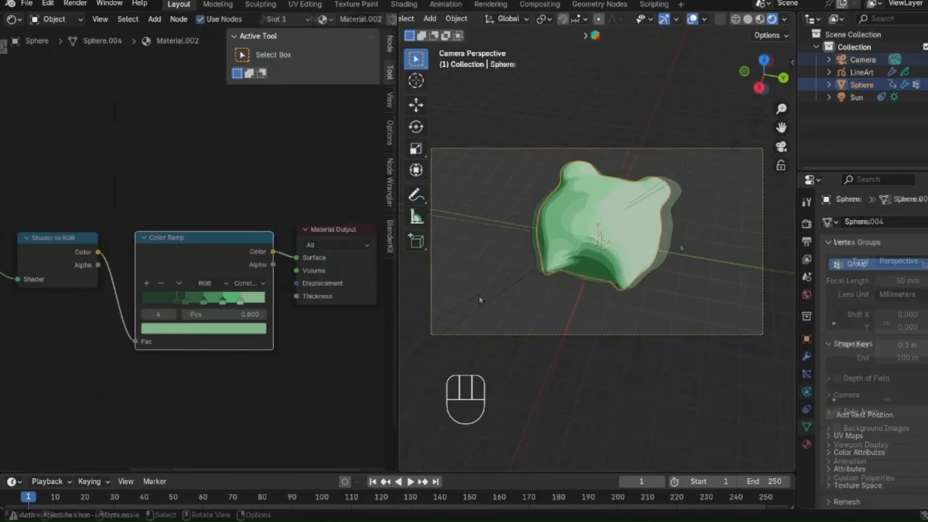
{"action": "scroll", "coordinate": [124, 401], "scroll_direction": "up", "scroll_amount": 1}
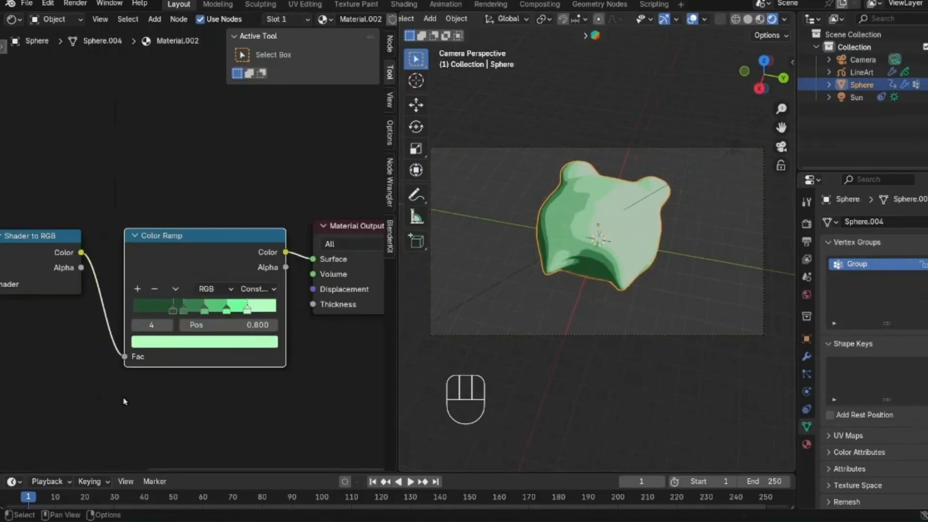
Step: Select the LineArt object and expand the Edge Types options of its Lineart modifier
{"action": "left_click", "coordinate": [618, 191]}
{"action": "mouse_move", "coordinate": [895, 324]}
{"action": "left_mouse_down"}
{"action": "mouse_move", "coordinate": [915, 324]}
{"action": "mouse_move", "coordinate": [896, 323]}
{"action": "left_mouse_up"}
{"action": "left_click", "coordinate": [692, 259]}
{"action": "scroll", "coordinate": [693, 259], "scroll_direction": "up", "scroll_amount": 4}
{"action": "scroll", "coordinate": [634, 256], "scroll_direction": "down", "scroll_amount": 3}
{"action": "scroll", "coordinate": [671, 271], "scroll_direction": "up", "scroll_amount": 2}
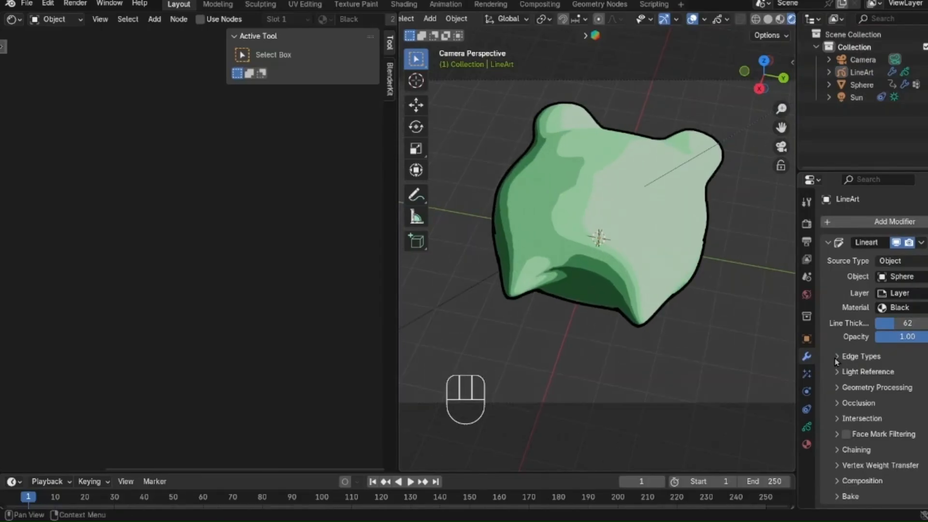
{"action": "left_click", "coordinate": [836, 357]}
{"action": "scroll", "coordinate": [884, 366], "scroll_direction": "down", "scroll_amount": 2}
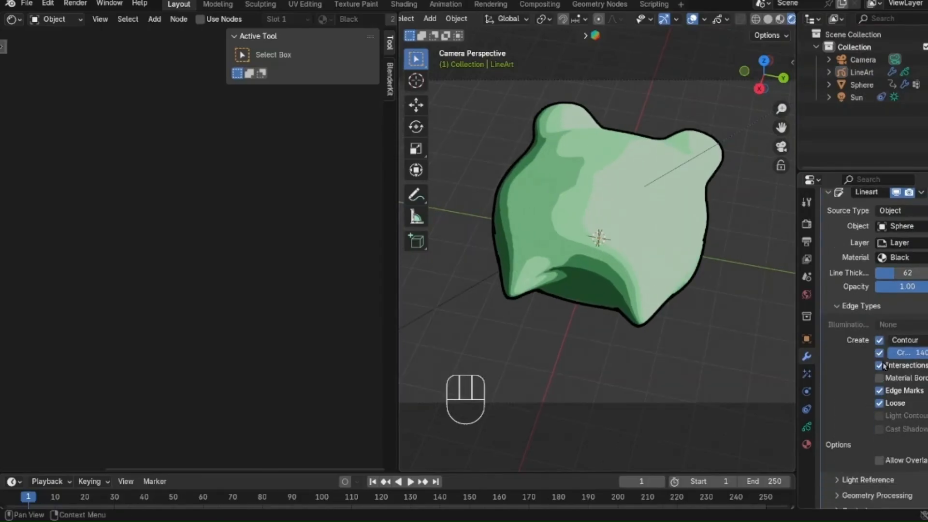
{"action": "left_click", "coordinate": [909, 340]}
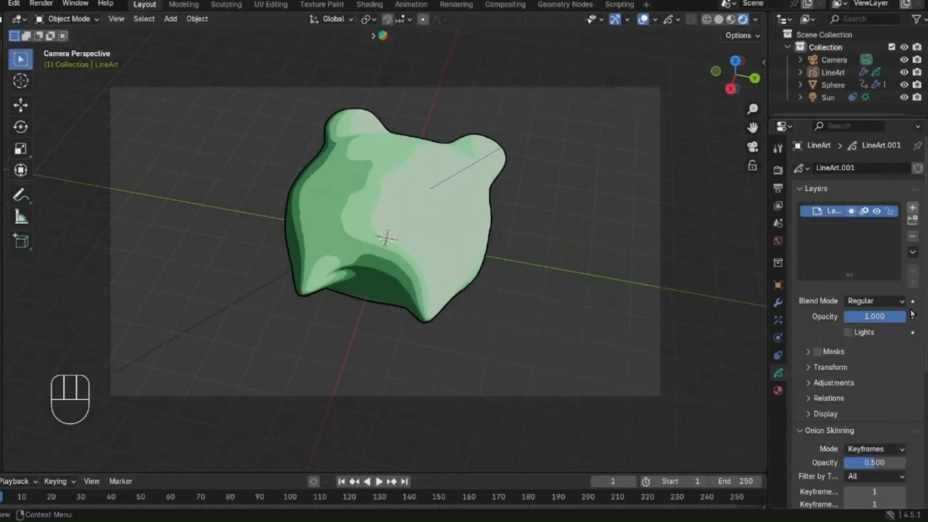
Step: Add a second layer to the LineArt object and name it details
{"action": "left_click", "coordinate": [913, 208]}
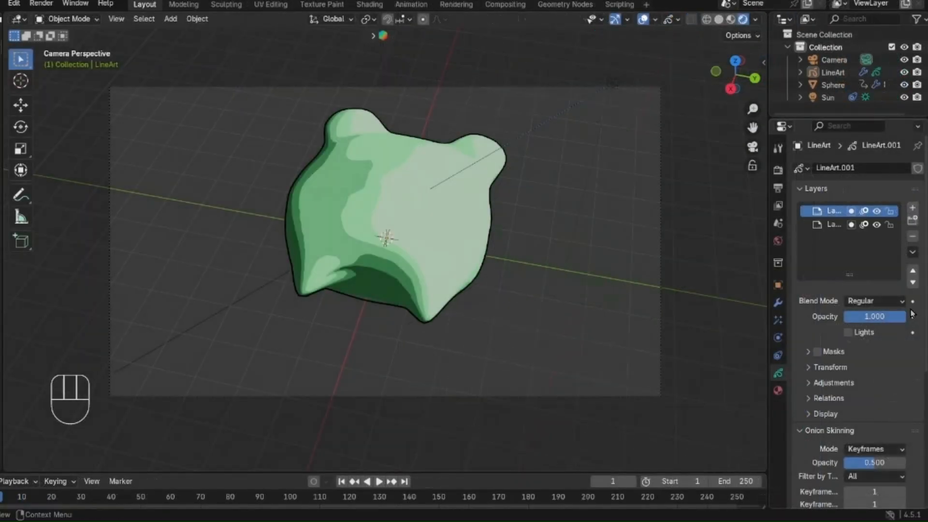
{"action": "double_click", "coordinate": [828, 211]}
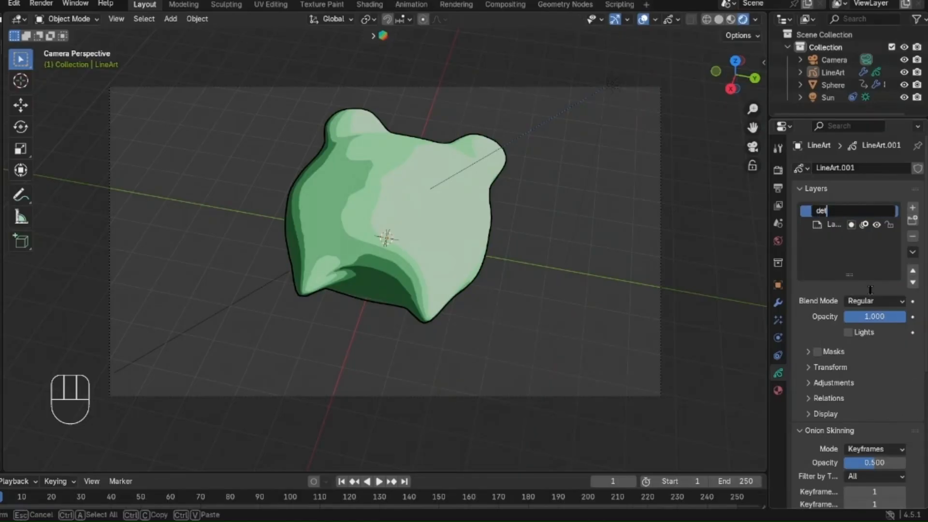
{"action": "key", "text": "Return"}
Step: Rename the original LineArt layer to outline and make the details layer active
{"action": "left_click", "coordinate": [830, 227]}
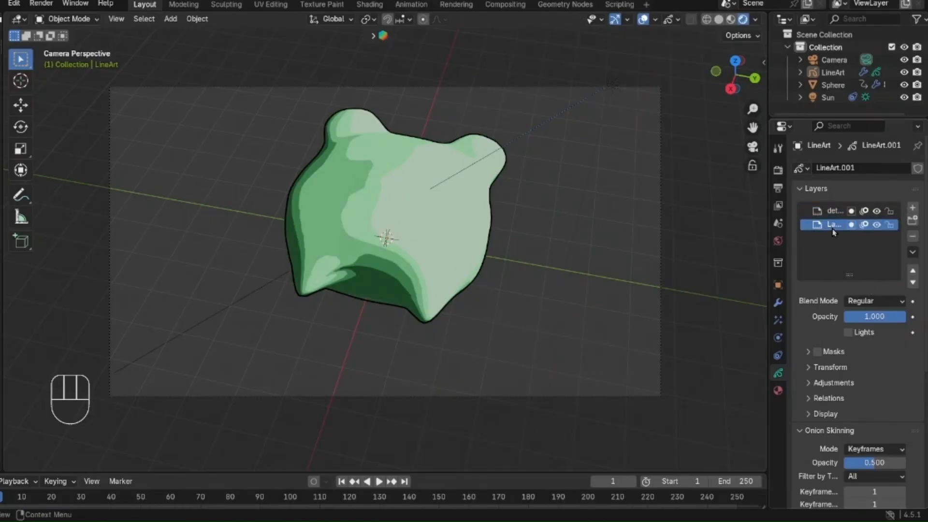
{"action": "double_click", "coordinate": [832, 226]}
{"action": "scroll", "coordinate": [833, 222], "scroll_direction": "down", "scroll_amount": 1}
{"action": "key", "text": "BackSpace"}
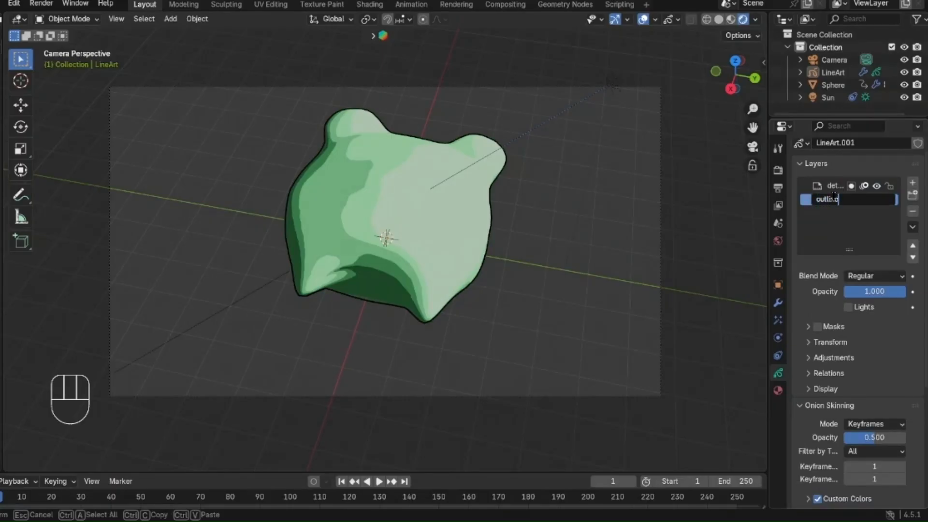
{"action": "type", "text": "outline"}
{"action": "key", "text": "Return"}
{"action": "left_click", "coordinate": [834, 187]}
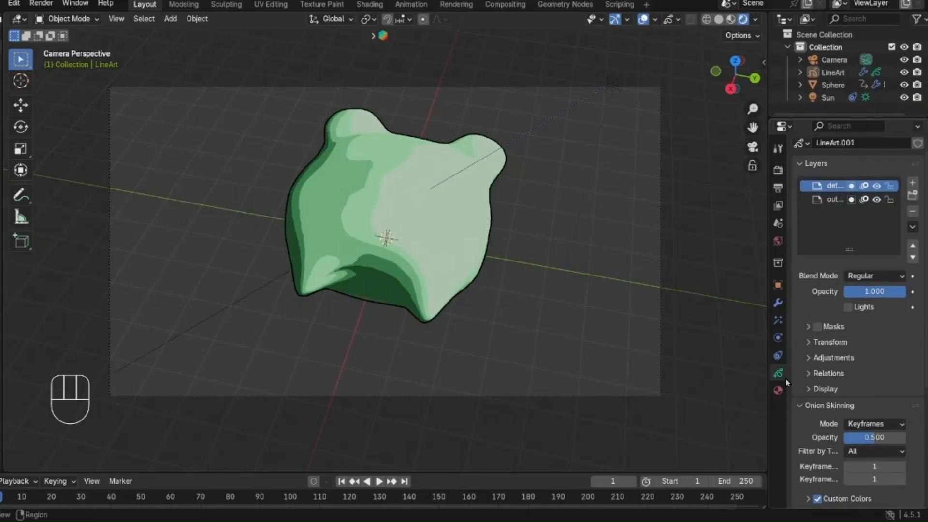
Step: Add a second material slot with a new material to the LineArt object
{"action": "left_click", "coordinate": [778, 391]}
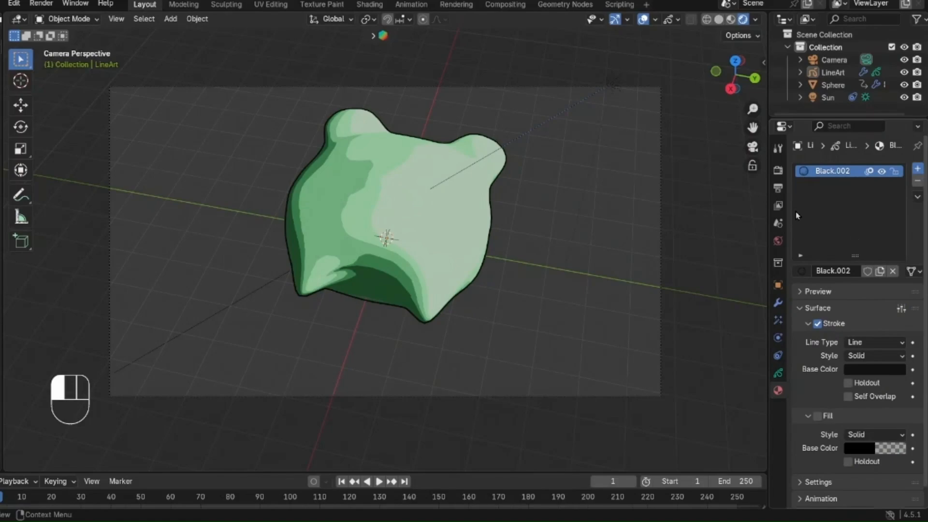
{"action": "left_click", "coordinate": [917, 168]}
{"action": "left_click", "coordinate": [850, 271]}
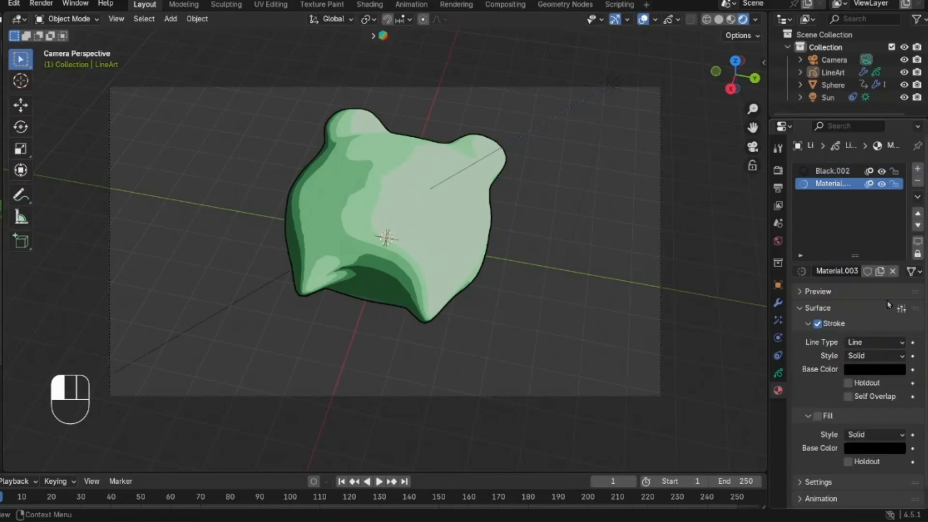
Step: Switch the viewport to solid shading and set the new material's stroke base color to a medium green
{"action": "left_click", "coordinate": [719, 19]}
{"action": "scroll", "coordinate": [870, 358], "scroll_direction": "down", "scroll_amount": 1}
{"action": "left_click", "coordinate": [882, 358]}
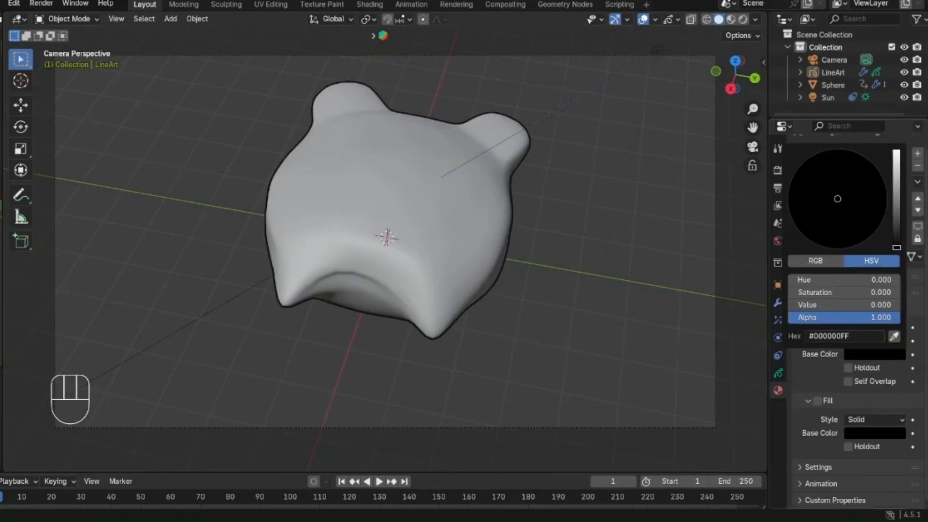
{"action": "left_click", "coordinate": [896, 161]}
{"action": "left_click", "coordinate": [814, 180]}
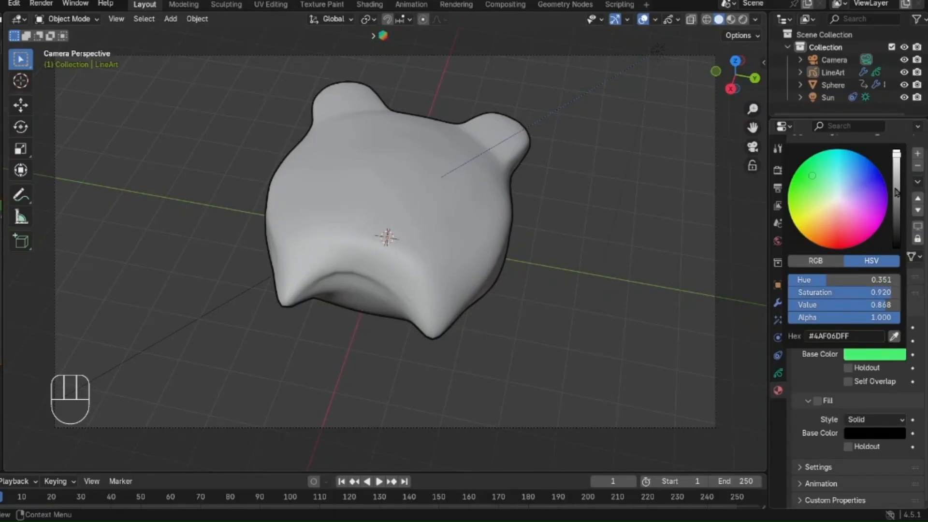
{"action": "middle_click_drag", "start_coordinate": [440, 179], "coordinate": [425, 174]}
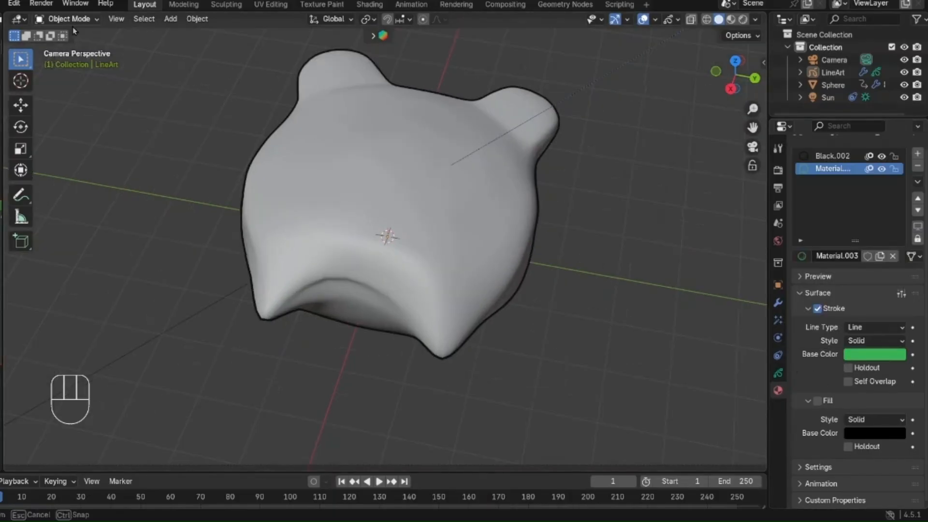
Step: Enter Draw Mode on the LineArt object and make the Pencil use a darker green through Color Attribute
{"action": "left_click", "coordinate": [67, 18]}
{"action": "left_click", "coordinate": [71, 74]}
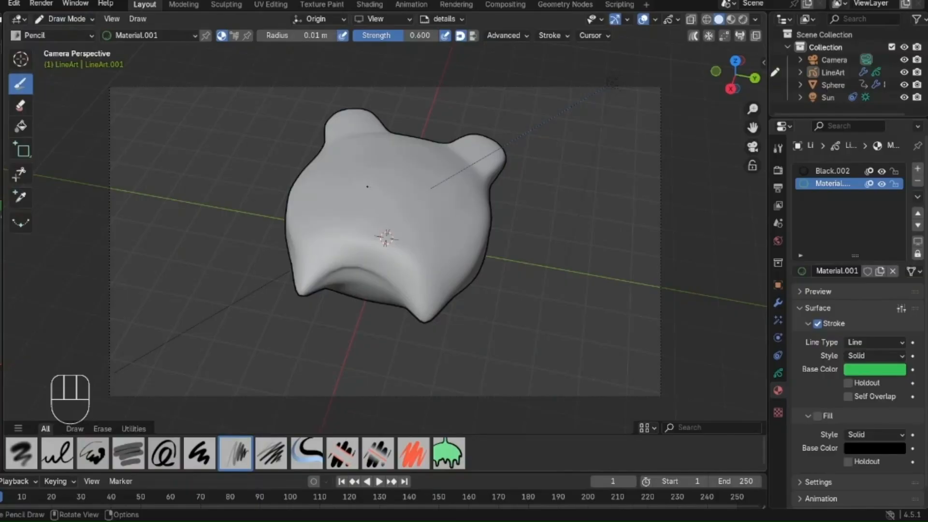
{"action": "left_click", "coordinate": [778, 149]}
{"action": "scroll", "coordinate": [874, 391], "scroll_direction": "down", "scroll_amount": 2}
{"action": "left_click", "coordinate": [892, 288]}
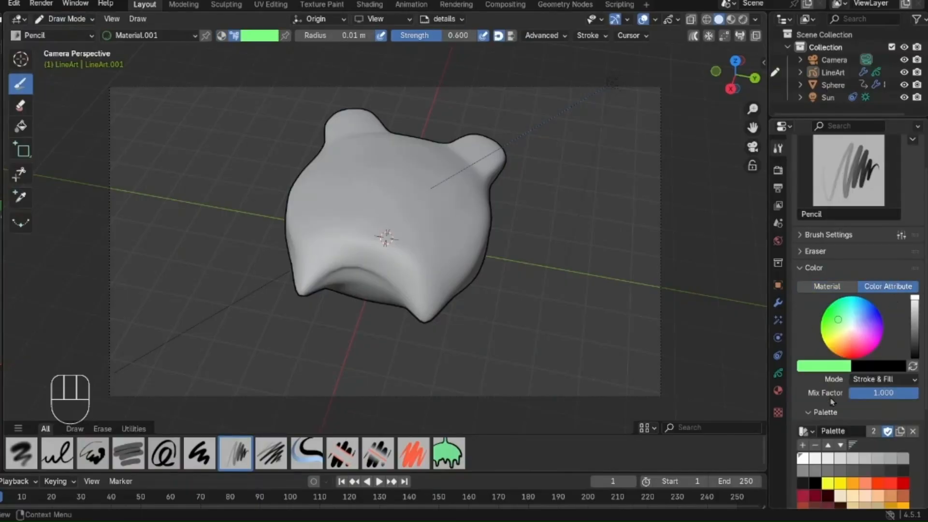
{"action": "left_click_drag", "start_coordinate": [914, 314], "coordinate": [913, 321]}
{"action": "scroll", "coordinate": [896, 367], "scroll_direction": "down", "scroll_amount": 6}
{"action": "scroll", "coordinate": [474, 217], "scroll_direction": "up", "scroll_amount": 4}
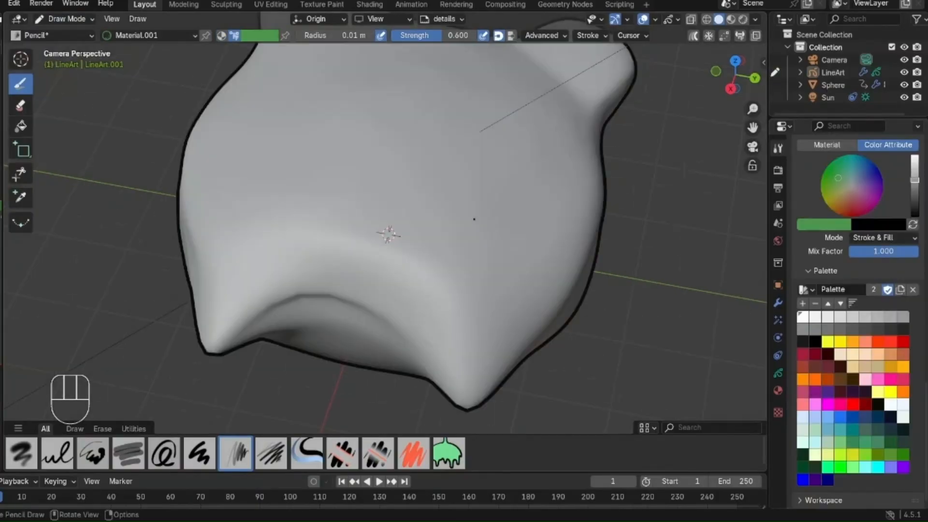
Step: Try green Pencil strokes on one ear, enlarging the brush radius to 0.095 m, and undo them
{"action": "scroll", "coordinate": [510, 163], "scroll_direction": "down", "scroll_amount": 2}
{"action": "scroll", "coordinate": [510, 163], "scroll_direction": "up", "scroll_amount": 3}
{"action": "middle_click_drag", "start_coordinate": [510, 163], "coordinate": [498, 249], "text": "shift"}
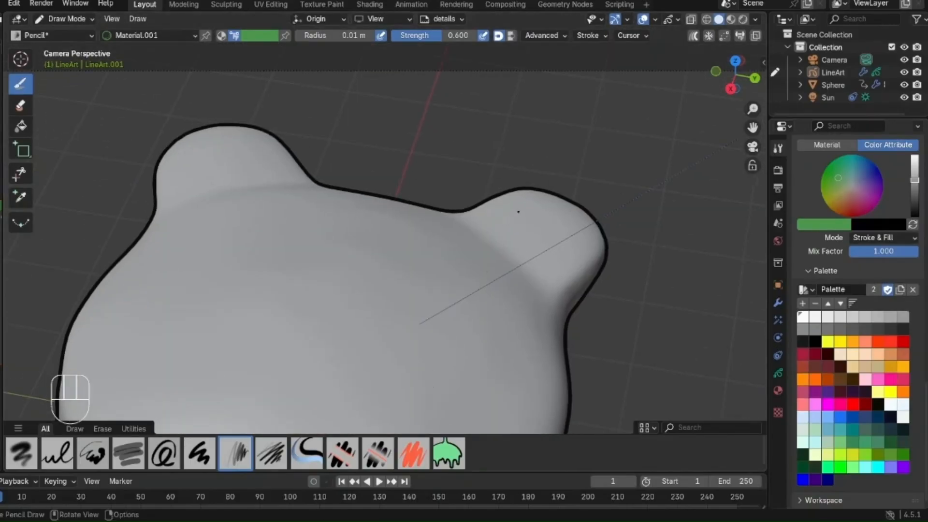
{"action": "scroll", "coordinate": [518, 224], "scroll_direction": "up", "scroll_amount": 4}
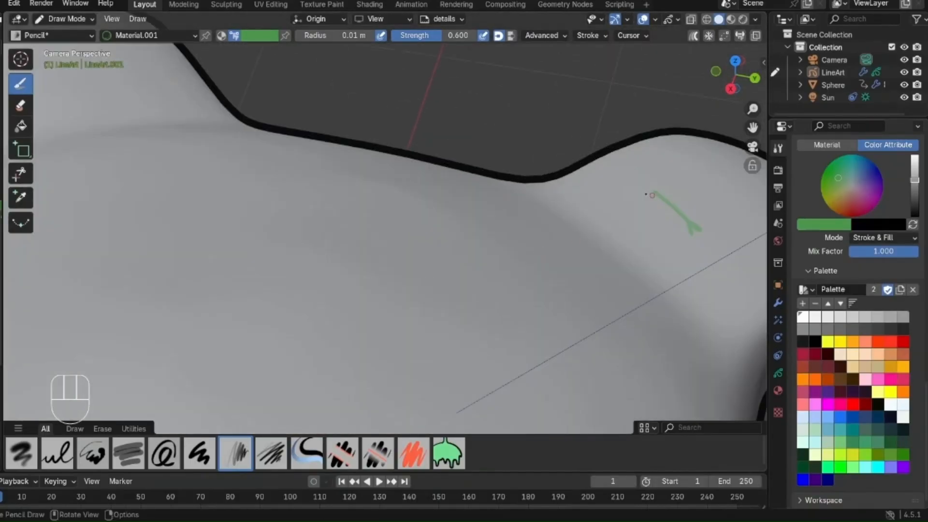
{"action": "key", "text": "ctrl+z"}
{"action": "scroll", "coordinate": [605, 214], "scroll_direction": "down", "scroll_amount": 4}
{"action": "key", "text": "f"}
{"action": "left_click", "coordinate": [605, 215]}
{"action": "key", "text": "ctrl+z"}
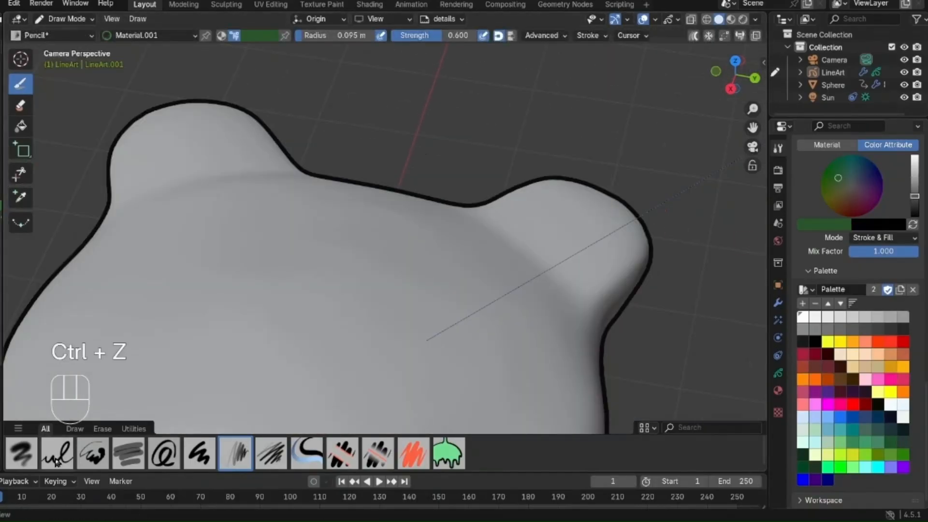
Step: Draw short medium-green arcs on both ears and a long guide line down the middle of the body with the Ink Pen brush
{"action": "left_click", "coordinate": [57, 456]}
{"action": "left_click_drag", "start_coordinate": [914, 162], "coordinate": [915, 186]}
{"action": "left_click_drag", "start_coordinate": [528, 205], "coordinate": [582, 245]}
{"action": "scroll", "coordinate": [583, 246], "scroll_direction": "down", "scroll_amount": 4}
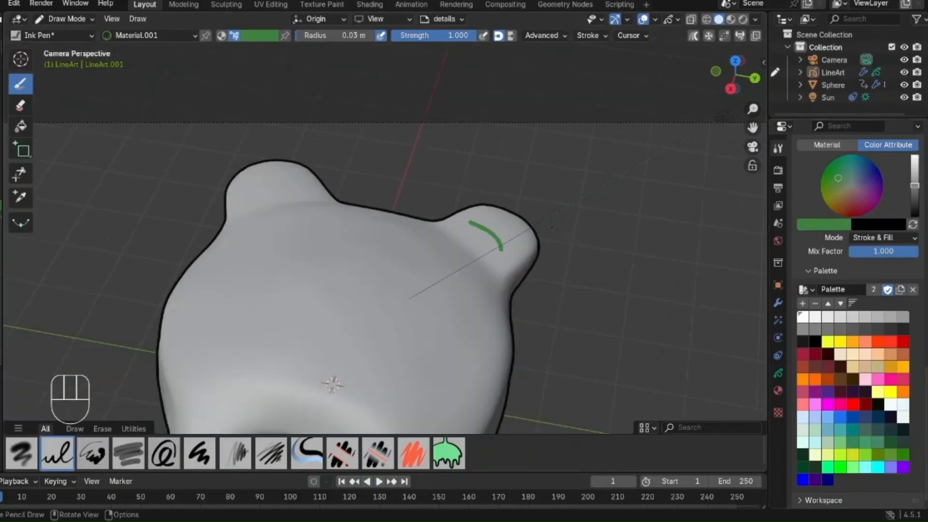
{"action": "key", "text": "ctrl+z"}
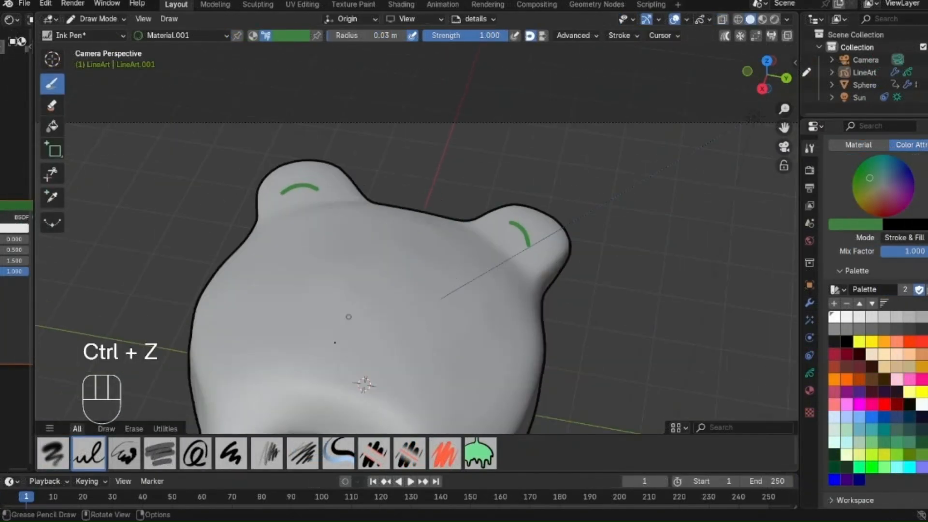
{"action": "left_click_drag", "start_coordinate": [416, 216], "coordinate": [323, 390]}
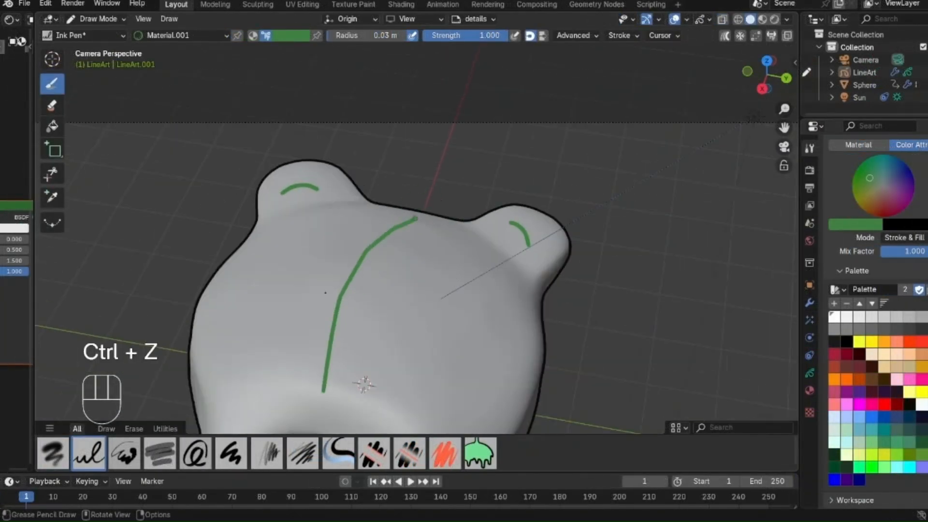
Step: Draw a wavy green mouth across the guide line, undoing the first stroke and redrawing it
{"action": "scroll", "coordinate": [325, 292], "scroll_direction": "up", "scroll_amount": 3}
{"action": "left_click_drag", "start_coordinate": [208, 251], "coordinate": [387, 320]}
{"action": "scroll", "coordinate": [389, 319], "scroll_direction": "up", "scroll_amount": 1}
{"action": "key", "text": "ctrl+z"}
{"action": "mouse_move", "coordinate": [166, 232]}
{"action": "left_mouse_down"}
{"action": "mouse_move", "coordinate": [155, 236]}
{"action": "mouse_move", "coordinate": [400, 320]}
{"action": "left_mouse_up"}
{"action": "left_click", "coordinate": [374, 453]}
{"action": "left_click", "coordinate": [89, 453]}
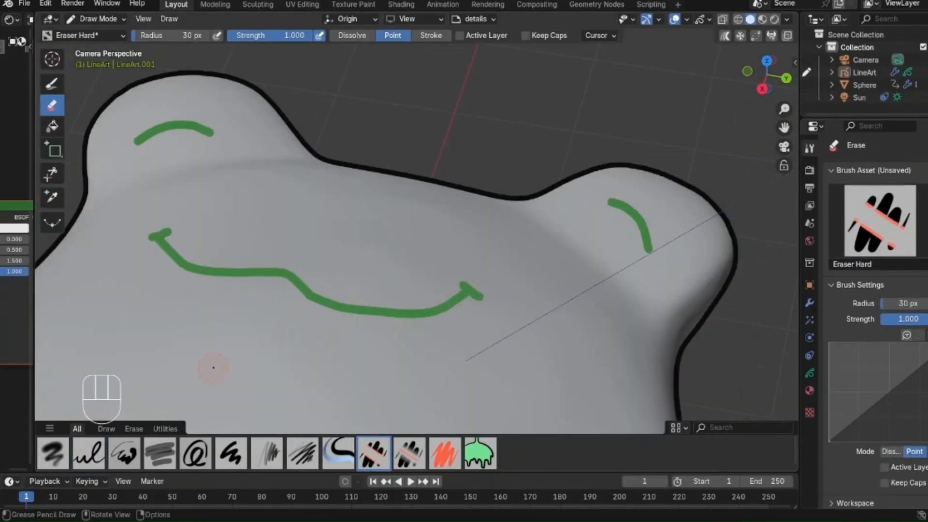
Step: Erase the guide line and cut small gaps into the mouth line with the Eraser Hard brush
{"action": "key", "text": "f"}
{"action": "left_click", "coordinate": [319, 273]}
{"action": "left_click", "coordinate": [313, 295]}
{"action": "left_click", "coordinate": [191, 267]}
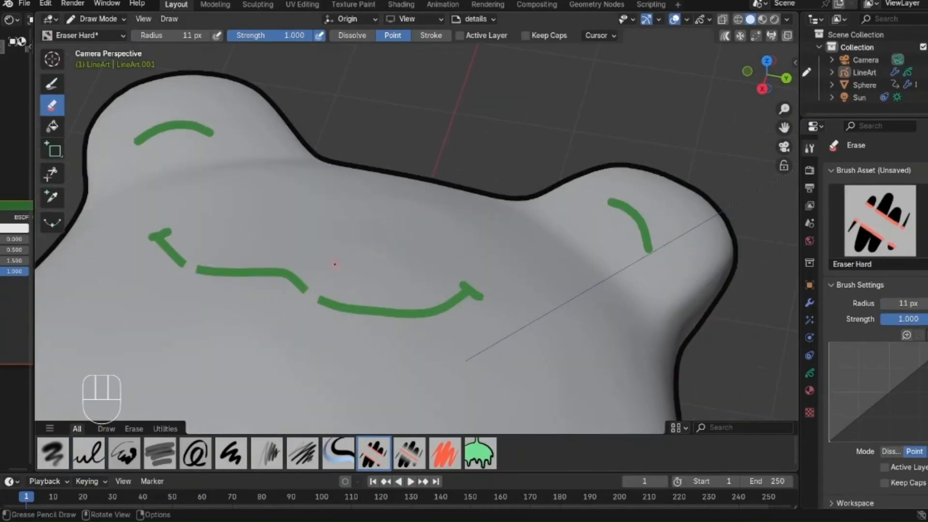
{"action": "key", "text": "Page_Up"}
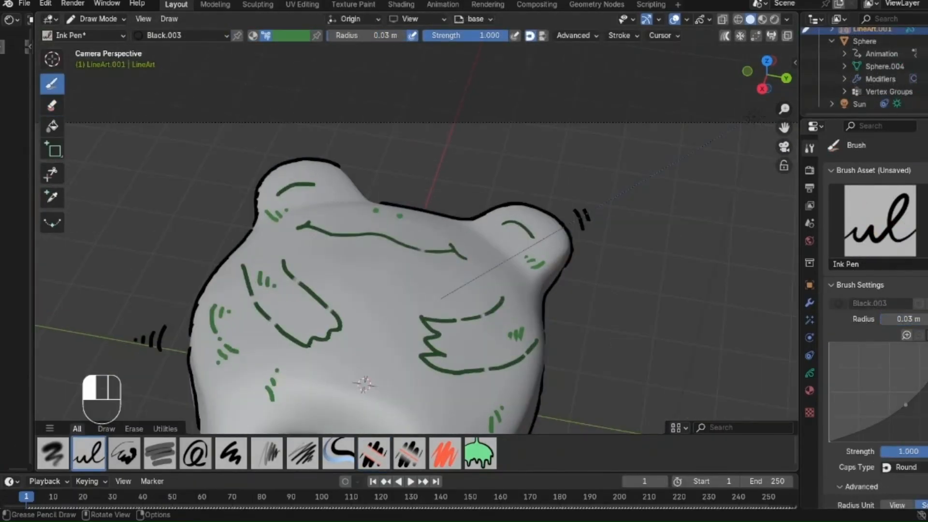
Step: Return the line art object to Object Mode, deselect it and show the character in rendered shading
{"action": "scroll", "coordinate": [395, 299], "scroll_direction": "down", "scroll_amount": 5}
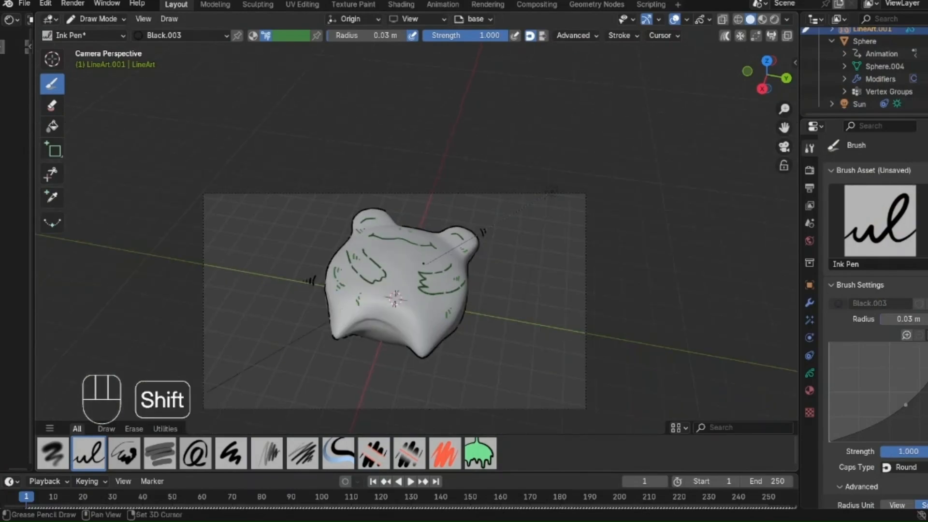
{"action": "middle_click_drag", "start_coordinate": [394, 280], "coordinate": [393, 225], "text": "shift"}
{"action": "scroll", "coordinate": [393, 225], "scroll_direction": "up", "scroll_amount": 1}
{"action": "left_click", "coordinate": [103, 19]}
{"action": "left_click", "coordinate": [102, 35]}
{"action": "scroll", "coordinate": [501, 280], "scroll_direction": "up", "scroll_amount": 2}
{"action": "left_click", "coordinate": [583, 226]}
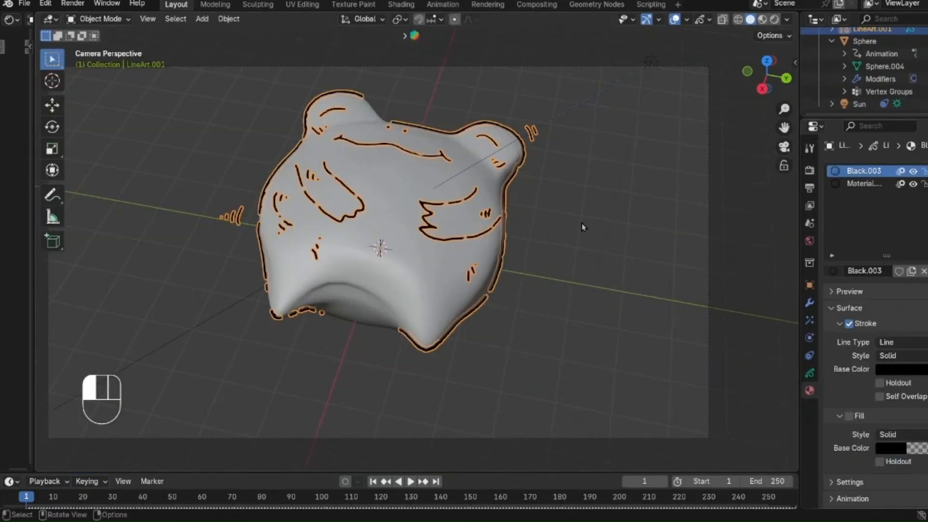
{"action": "left_click", "coordinate": [774, 20]}
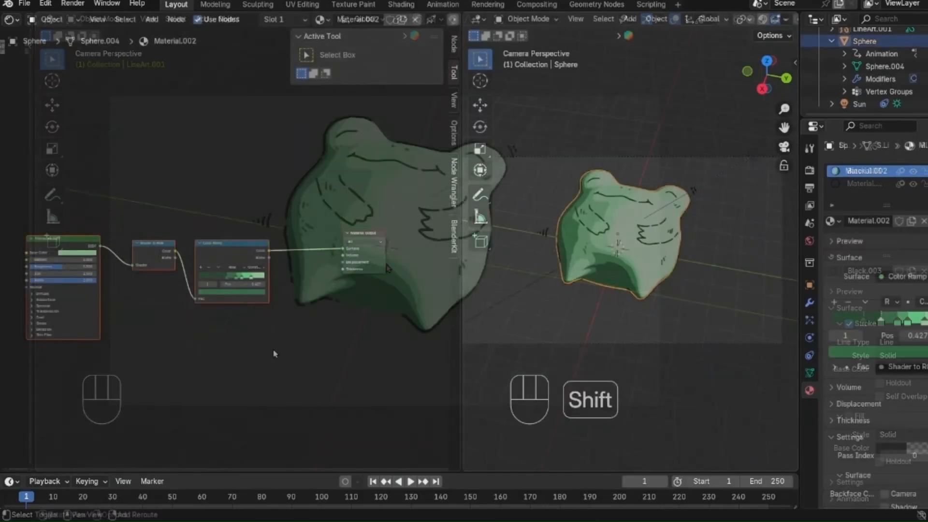
Step: Duplicate the sphere material's Principled BSDF, Shader to RGB and Color Ramp nodes above the originals
{"action": "key", "text": "shift+d"}
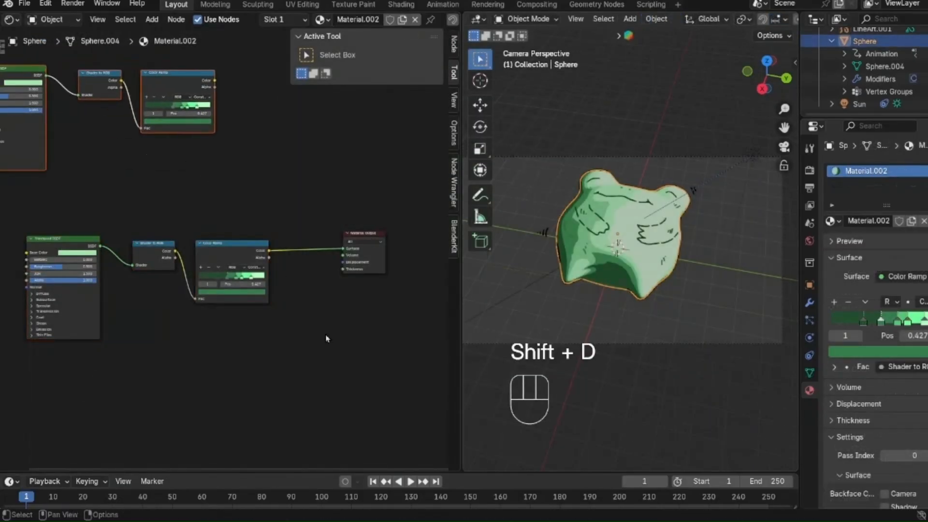
{"action": "scroll", "coordinate": [318, 338], "scroll_direction": "up", "scroll_amount": 1}
{"action": "middle_click_drag", "start_coordinate": [317, 338], "coordinate": [277, 349]}
{"action": "scroll", "coordinate": [277, 349], "scroll_direction": "up", "scroll_amount": 1}
{"action": "left_click", "coordinate": [277, 349]}
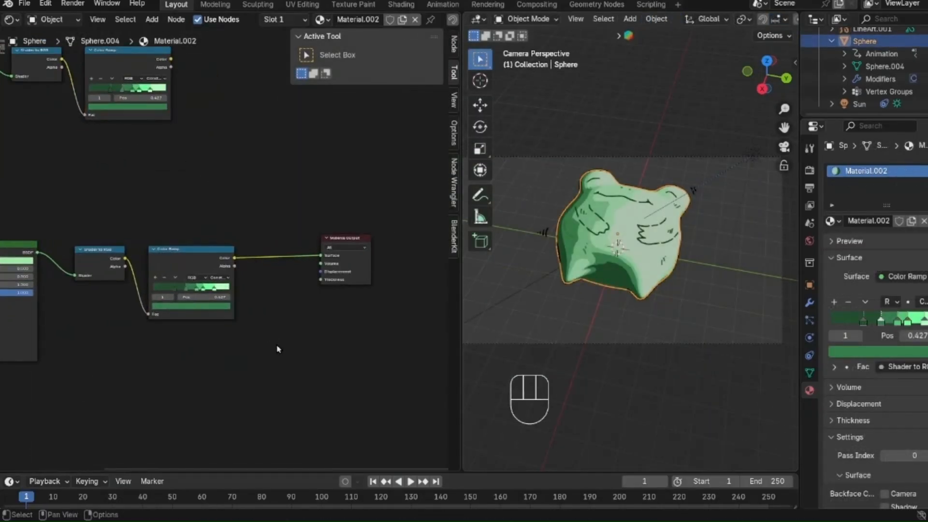
{"action": "key", "text": "x"}
{"action": "key", "text": "Page_Up"}
Step: Insert a Mix Shader before the Material Output and connect the duplicated Color Ramp's color to its second shader input
{"action": "key", "text": "shift+a"}
{"action": "mouse_move", "coordinate": [271, 296]}
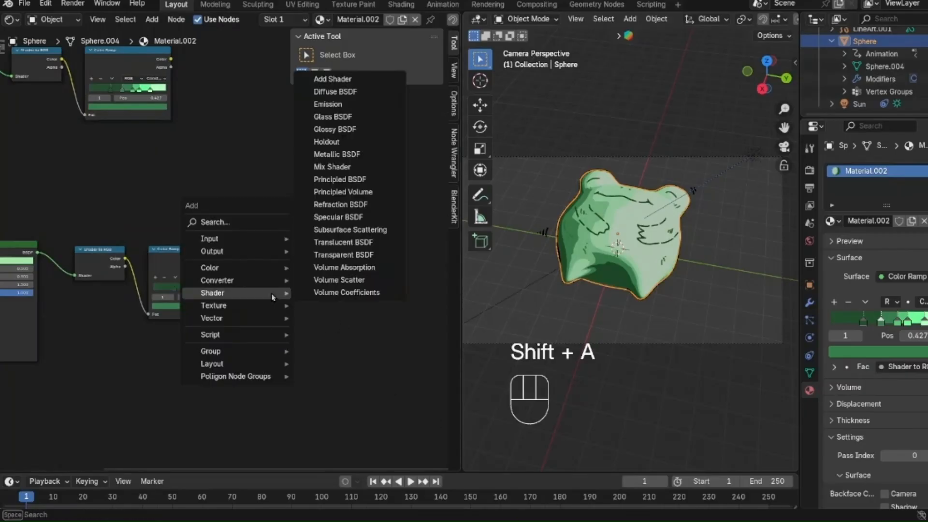
{"action": "left_click", "coordinate": [320, 170]}
{"action": "left_click", "coordinate": [296, 257]}
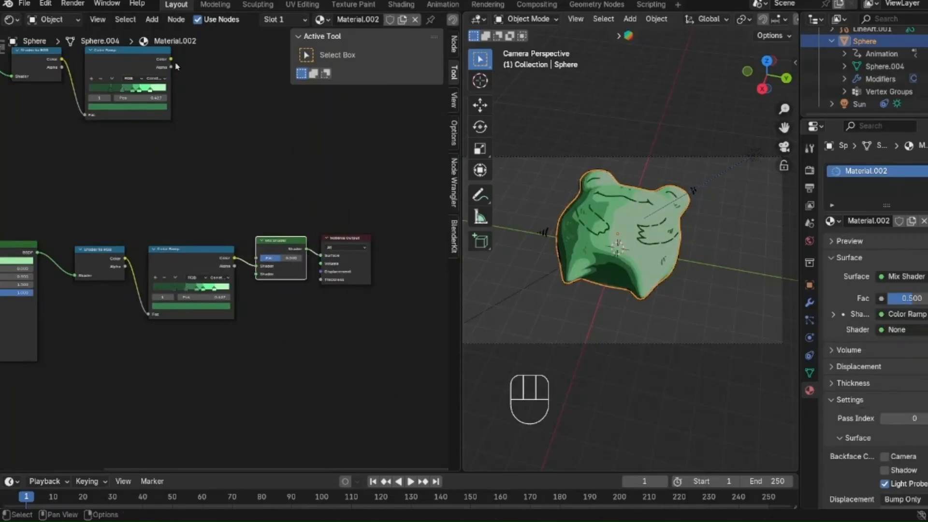
{"action": "left_click_drag", "start_coordinate": [173, 60], "coordinate": [256, 273]}
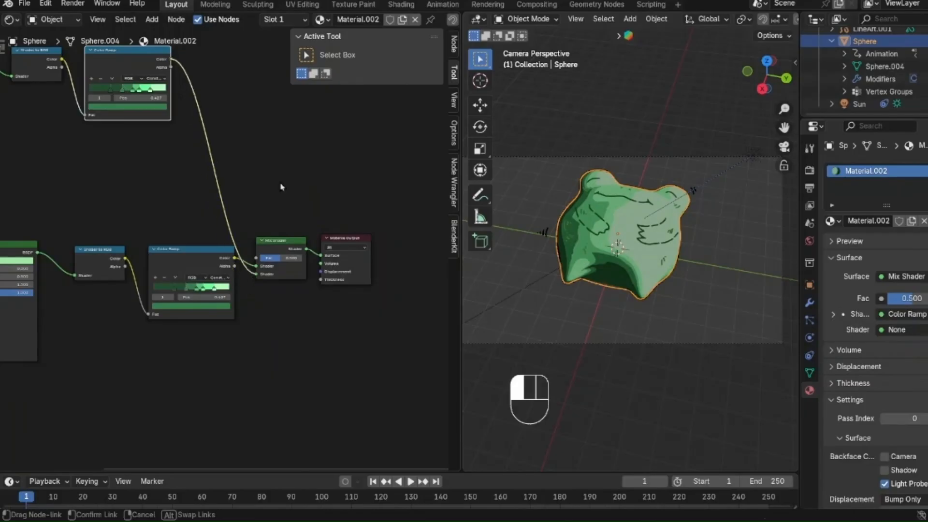
{"action": "key", "text": "Home"}
Step: Turn the node editor area into a 3D viewport and put the sphere in Texture Paint mode
{"action": "left_click", "coordinate": [12, 20]}
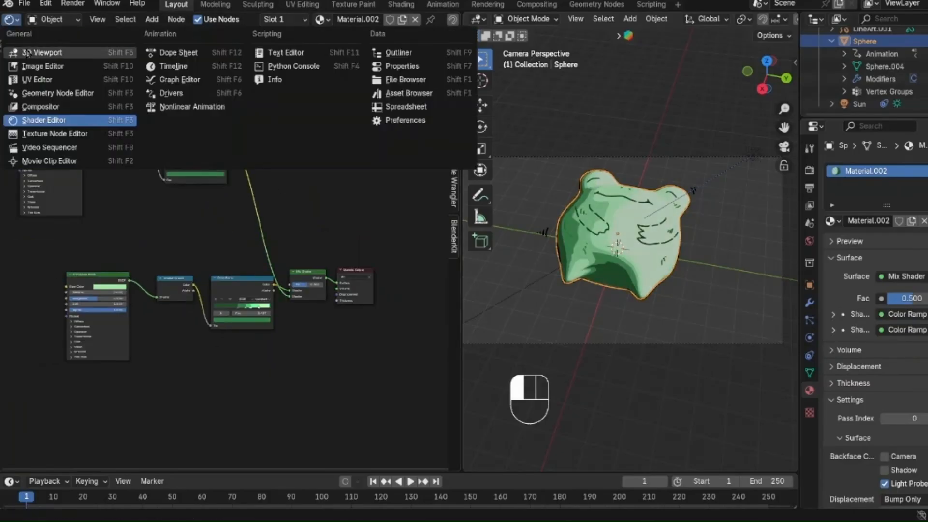
{"action": "left_click", "coordinate": [26, 52]}
{"action": "left_click", "coordinate": [60, 19]}
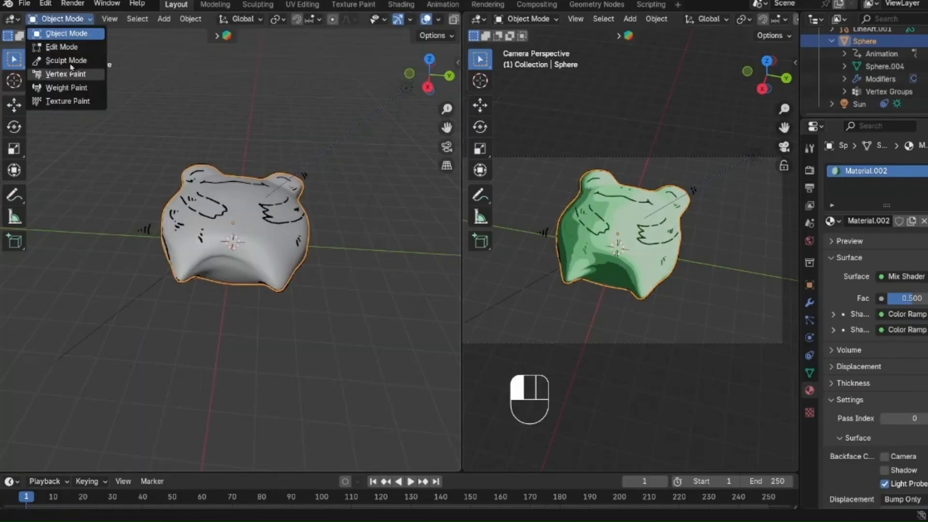
{"action": "left_click", "coordinate": [68, 101]}
Step: Add a blank black 1024 x 1024 px Base Color paint slot to the sphere's Material.002
{"action": "left_click", "coordinate": [212, 19]}
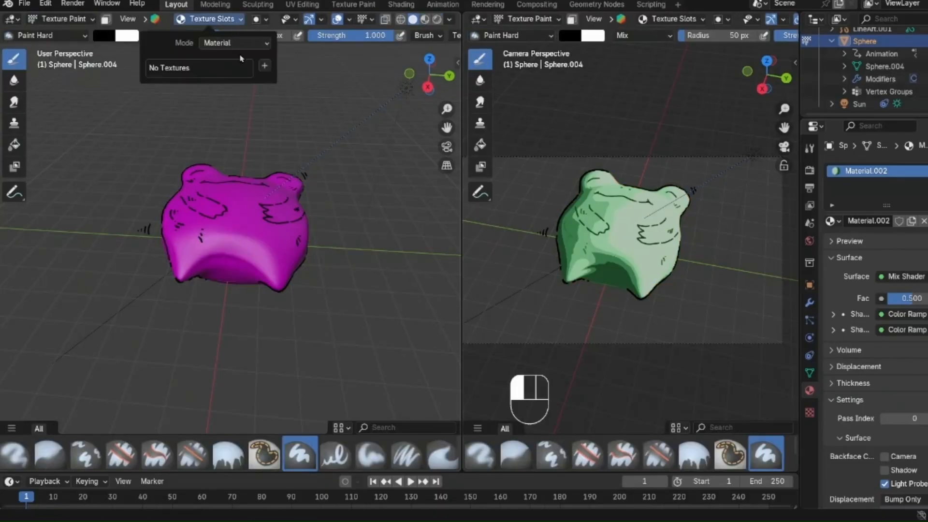
{"action": "left_click", "coordinate": [264, 65]}
{"action": "left_click", "coordinate": [273, 79]}
{"action": "left_click", "coordinate": [362, 169]}
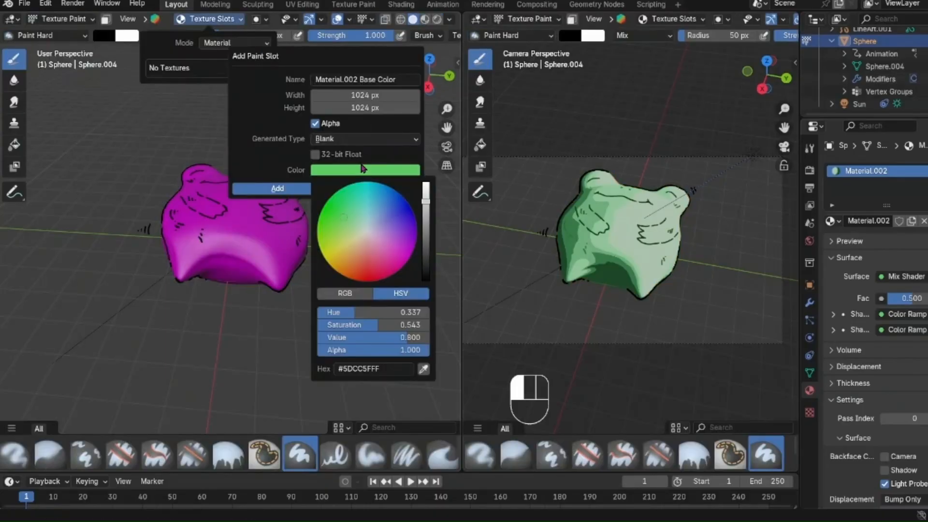
{"action": "left_click", "coordinate": [276, 188]}
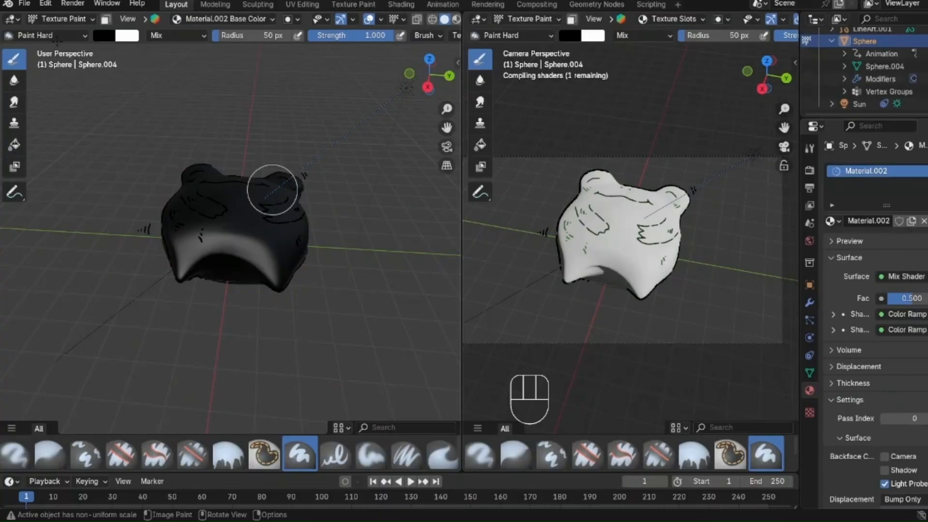
Step: Return to the Shader Editor and connect the Base Color image texture to the Mix Shader's factor instead of the Principled BSDF
{"action": "left_click", "coordinate": [17, 21]}
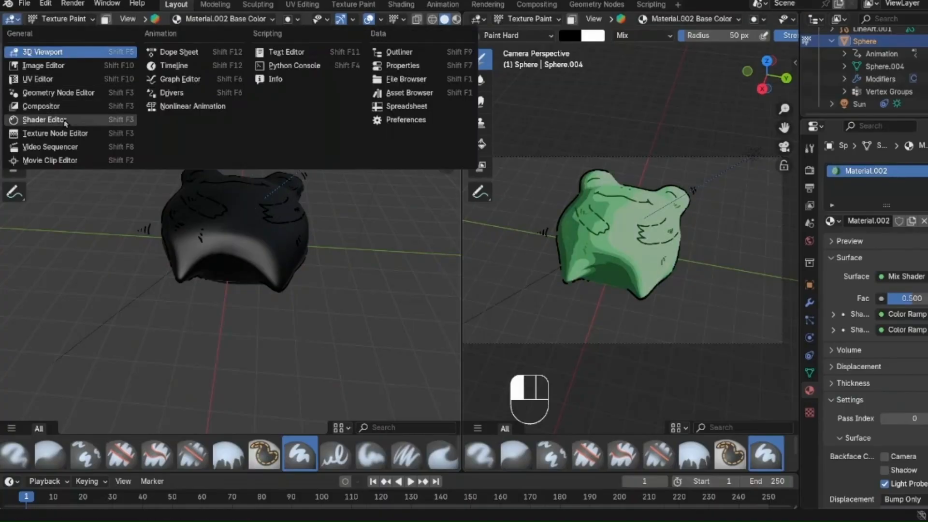
{"action": "left_click", "coordinate": [40, 120]}
{"action": "scroll", "coordinate": [230, 253], "scroll_direction": "up", "scroll_amount": 2}
{"action": "scroll", "coordinate": [230, 253], "scroll_direction": "down", "scroll_amount": 4}
{"action": "scroll", "coordinate": [230, 253], "scroll_direction": "up", "scroll_amount": 3}
{"action": "middle_click_drag", "start_coordinate": [230, 253], "coordinate": [356, 235]}
{"action": "scroll", "coordinate": [356, 235], "scroll_direction": "up", "scroll_amount": 3}
{"action": "left_click_drag", "start_coordinate": [140, 280], "coordinate": [184, 233]}
{"action": "scroll", "coordinate": [150, 271], "scroll_direction": "down", "scroll_amount": 1}
{"action": "scroll", "coordinate": [169, 249], "scroll_direction": "down", "scroll_amount": 1}
{"action": "left_click_drag", "start_coordinate": [290, 230], "coordinate": [386, 270]}
{"action": "left_click_drag", "start_coordinate": [368, 334], "coordinate": [387, 272]}
{"action": "scroll", "coordinate": [330, 140], "scroll_direction": "up", "scroll_amount": 1}
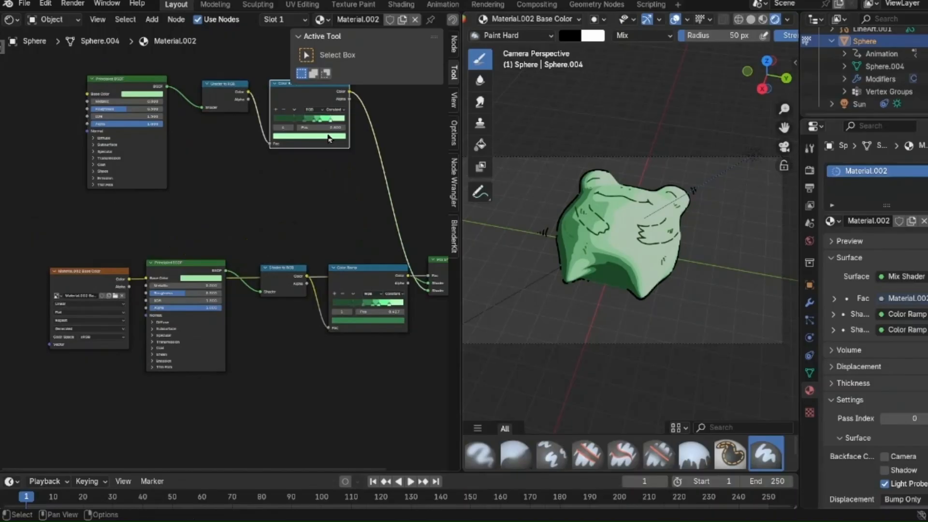
Step: Recolor the brightest stop of the upper Color Ramp pale yellow and show the character in solid shading
{"action": "left_click", "coordinate": [330, 134]}
{"action": "left_click", "coordinate": [293, 59]}
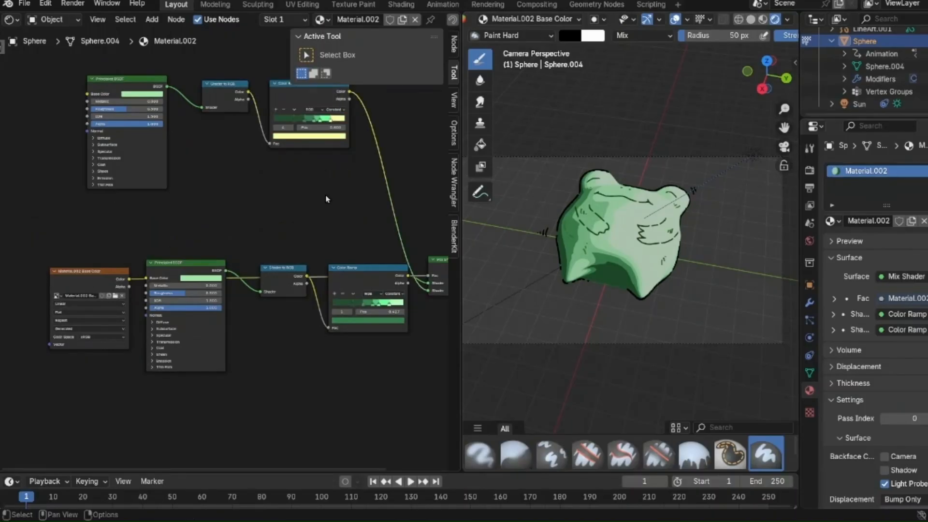
{"action": "left_click", "coordinate": [750, 20]}
{"action": "scroll", "coordinate": [339, 44], "scroll_direction": "up", "scroll_amount": 4}
{"action": "left_click", "coordinate": [333, 36]}
Step: Recolor the upper Color Ramp's remaining green stops in yellow and orange tones, ending with orange for the darkest stop
{"action": "middle_click_drag", "start_coordinate": [297, 217], "coordinate": [248, 300]}
{"action": "left_click", "coordinate": [258, 259]}
{"action": "left_click", "coordinate": [251, 286]}
{"action": "left_click_drag", "start_coordinate": [249, 218], "coordinate": [276, 241]}
{"action": "left_click", "coordinate": [247, 259]}
{"action": "left_click", "coordinate": [251, 286]}
{"action": "left_click", "coordinate": [232, 286]}
{"action": "left_click", "coordinate": [230, 259]}
{"action": "left_click", "coordinate": [233, 286]}
{"action": "left_click_drag", "start_coordinate": [282, 131], "coordinate": [281, 112]}
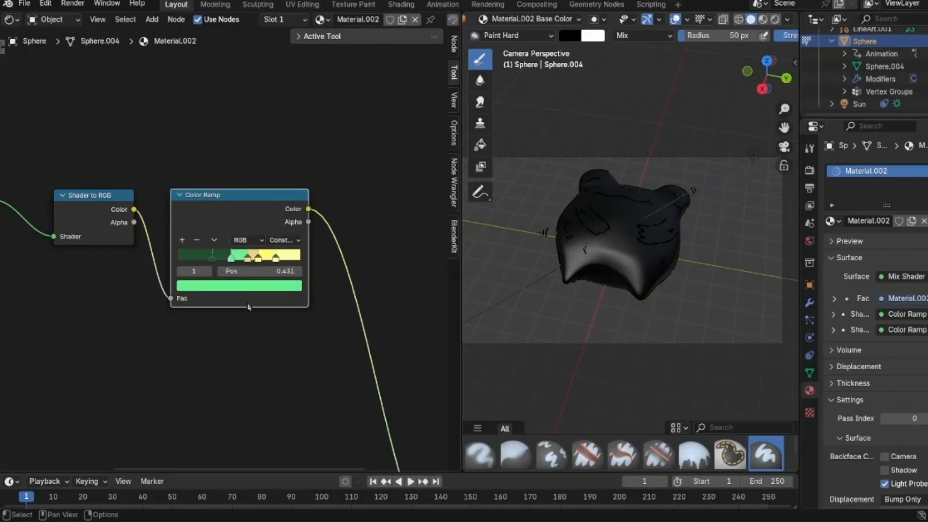
{"action": "left_click", "coordinate": [247, 259]}
{"action": "left_click", "coordinate": [241, 286]}
{"action": "left_click", "coordinate": [234, 285]}
{"action": "left_click_drag", "start_coordinate": [216, 159], "coordinate": [213, 164]}
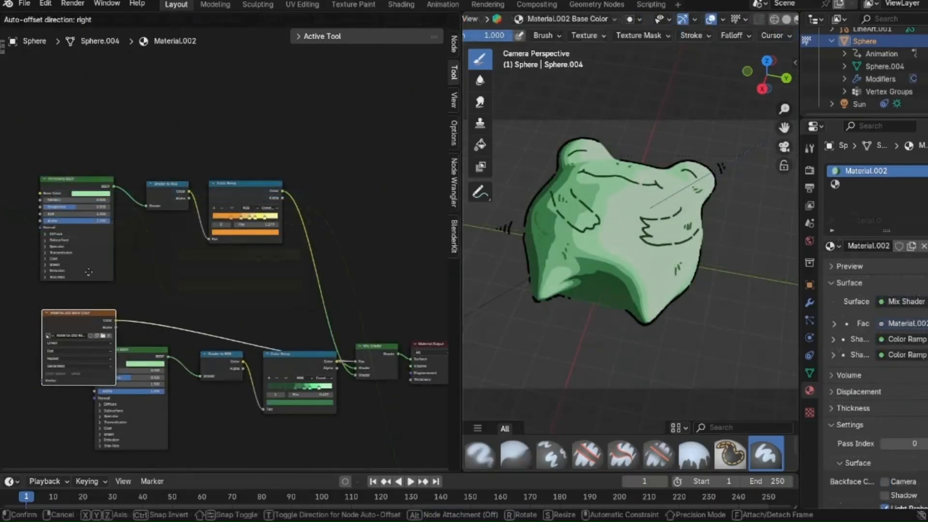
Step: Move the Base Color image node beside the upper Color Ramp and set the upper Principled BSDF's base color to yellow
{"action": "left_click_drag", "start_coordinate": [88, 272], "coordinate": [322, 102]}
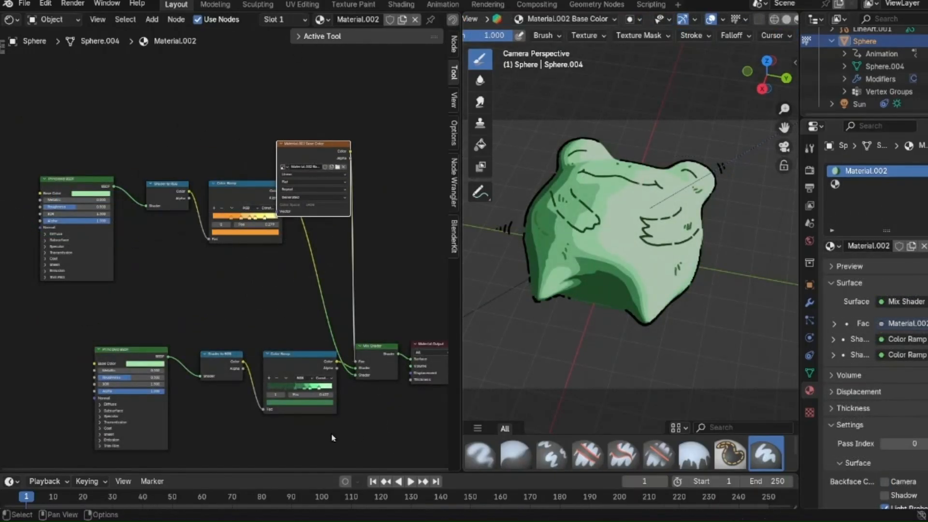
{"action": "scroll", "coordinate": [12, 252], "scroll_direction": "up", "scroll_amount": 2}
{"action": "left_click", "coordinate": [47, 181]}
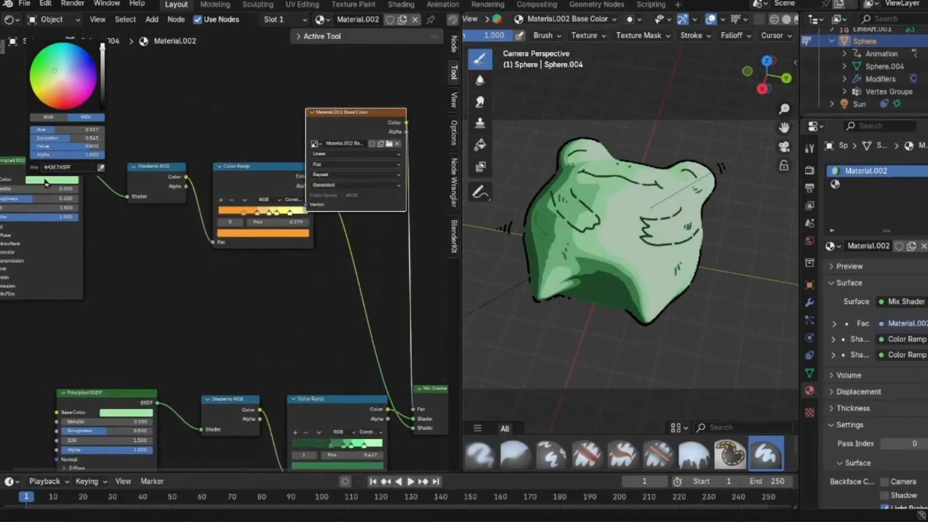
{"action": "left_click", "coordinate": [47, 81]}
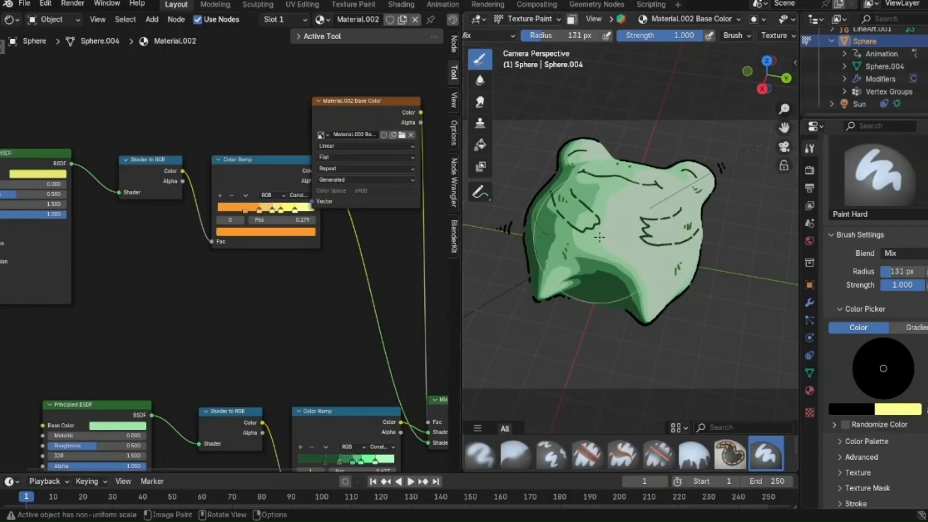
Step: Show the character in solid shading and change the Paint Hard brush color from black to pale yellow
{"action": "scroll", "coordinate": [721, 21], "scroll_direction": "down", "scroll_amount": 3}
{"action": "scroll", "coordinate": [723, 22], "scroll_direction": "down", "scroll_amount": 3}
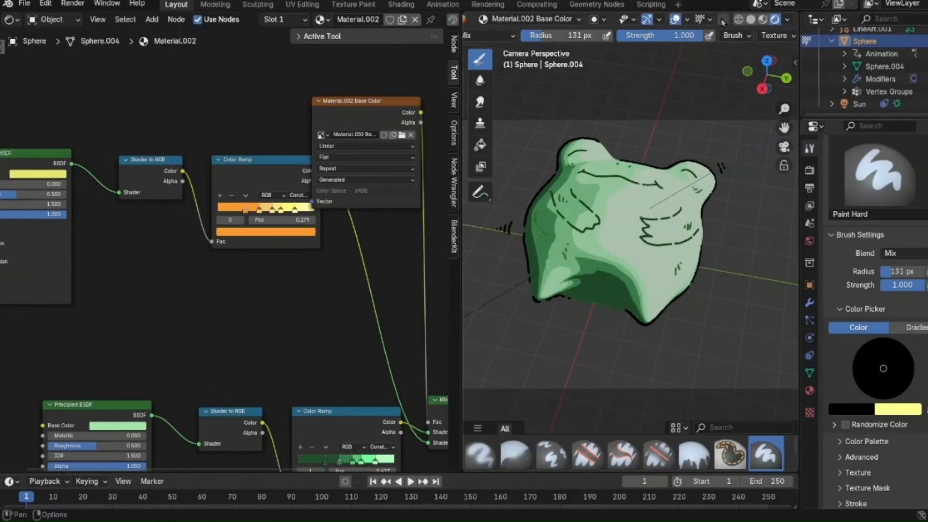
{"action": "left_click", "coordinate": [750, 20]}
{"action": "scroll", "coordinate": [553, 241], "scroll_direction": "up", "scroll_amount": 5}
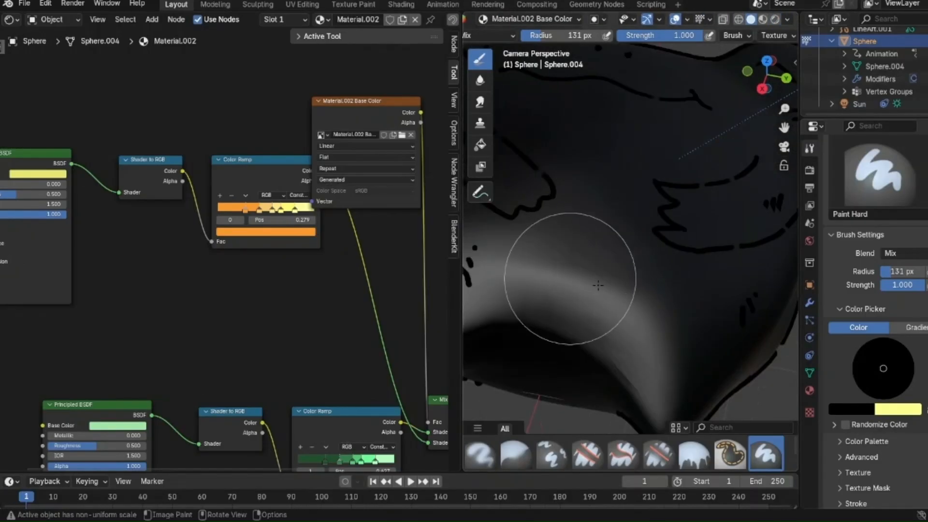
{"action": "scroll", "coordinate": [644, 155], "scroll_direction": "down", "scroll_amount": 3}
{"action": "scroll", "coordinate": [665, 36], "scroll_direction": "up", "scroll_amount": 5}
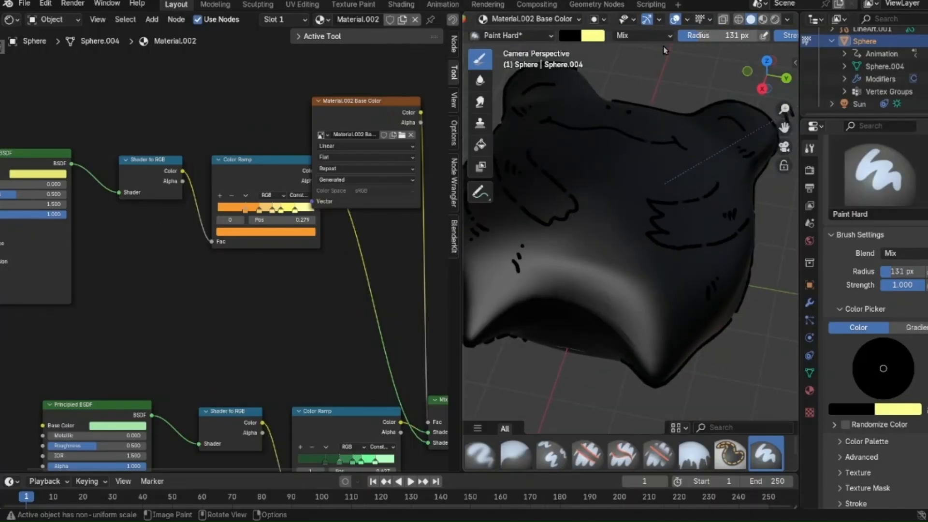
{"action": "left_click", "coordinate": [570, 35]}
{"action": "left_click", "coordinate": [673, 51]}
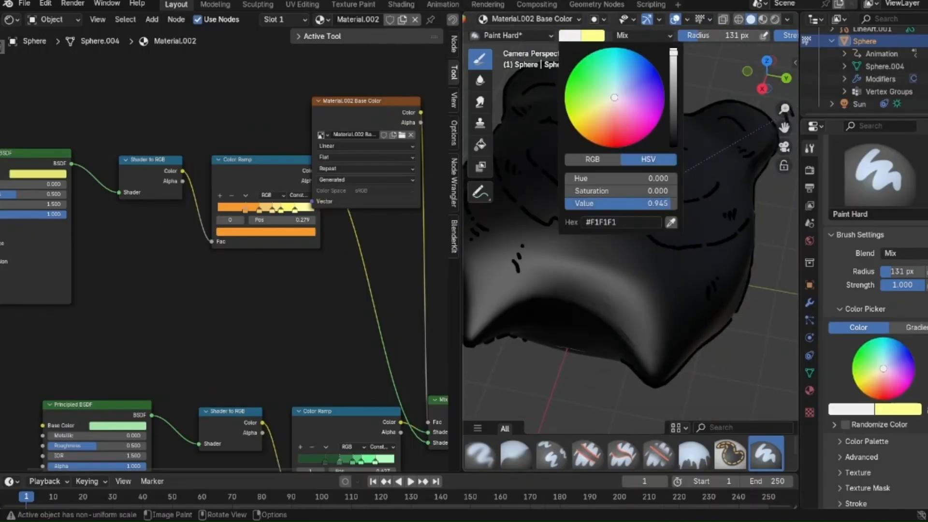
{"action": "left_click", "coordinate": [603, 115]}
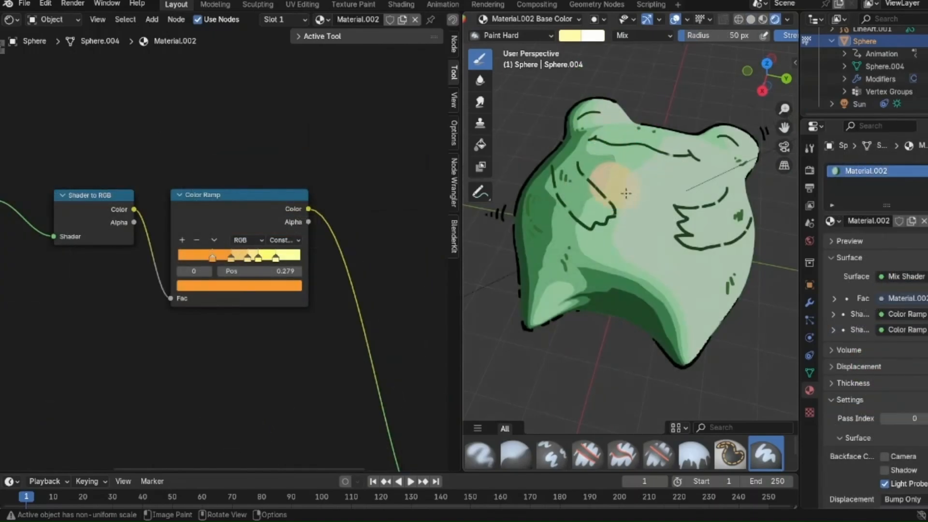
Step: Paint the mask over the character's belly with the Paint Hard brush, undoing the misplaced stroke, and return to the camera view
{"action": "left_click_drag", "start_coordinate": [636, 189], "coordinate": [608, 202]}
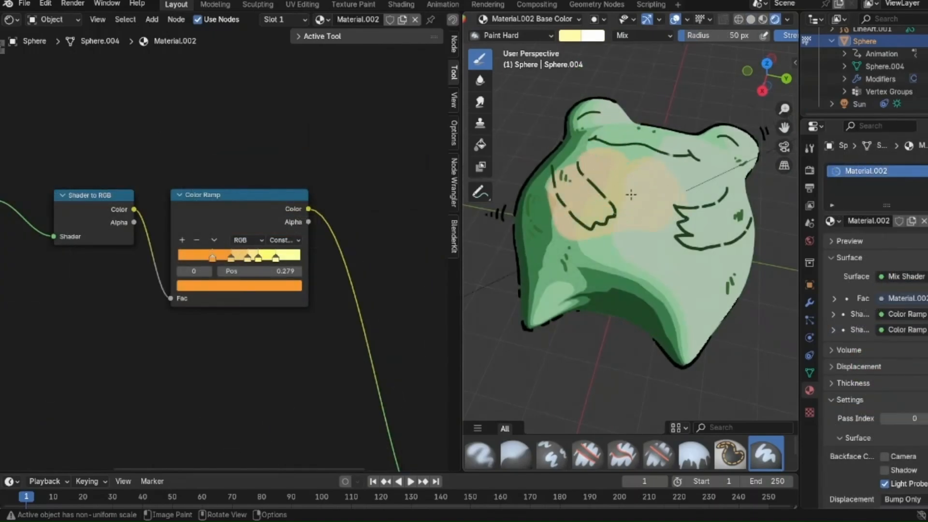
{"action": "key", "text": "ctrl+z"}
{"action": "scroll", "coordinate": [651, 234], "scroll_direction": "down", "scroll_amount": 4}
{"action": "middle_click_drag", "start_coordinate": [620, 215], "coordinate": [624, 234]}
{"action": "key", "text": "KP_0"}
{"action": "key", "text": "KP_0"}
Step: Try erasing along the lower edge of the belly patch with the Erase Soft brush and undo the stroke
{"action": "left_click", "coordinate": [659, 453]}
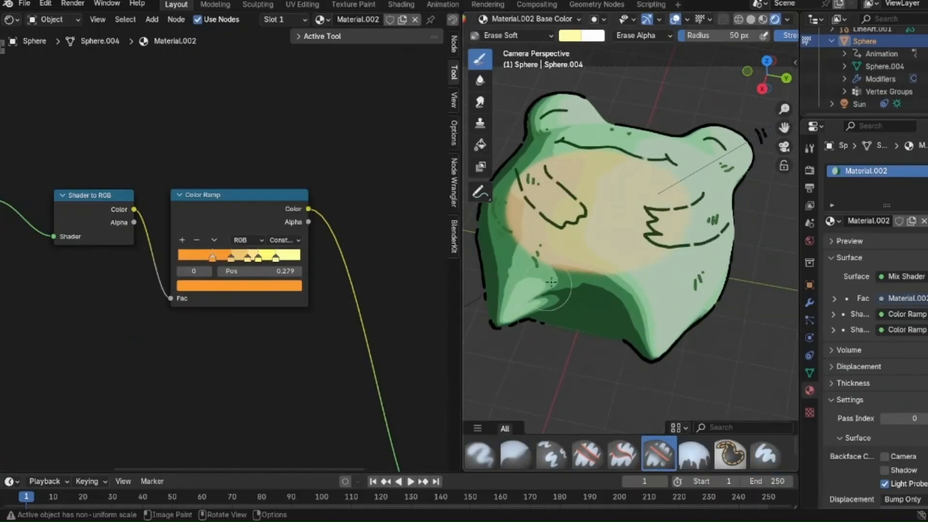
{"action": "mouse_move", "coordinate": [564, 286]}
{"action": "left_mouse_down"}
{"action": "mouse_move", "coordinate": [588, 282]}
{"action": "mouse_move", "coordinate": [527, 286]}
{"action": "left_mouse_up"}
{"action": "key", "text": "ctrl+z"}
{"action": "scroll", "coordinate": [620, 293], "scroll_direction": "up", "scroll_amount": 2}
{"action": "scroll", "coordinate": [531, 288], "scroll_direction": "down", "scroll_amount": 3}
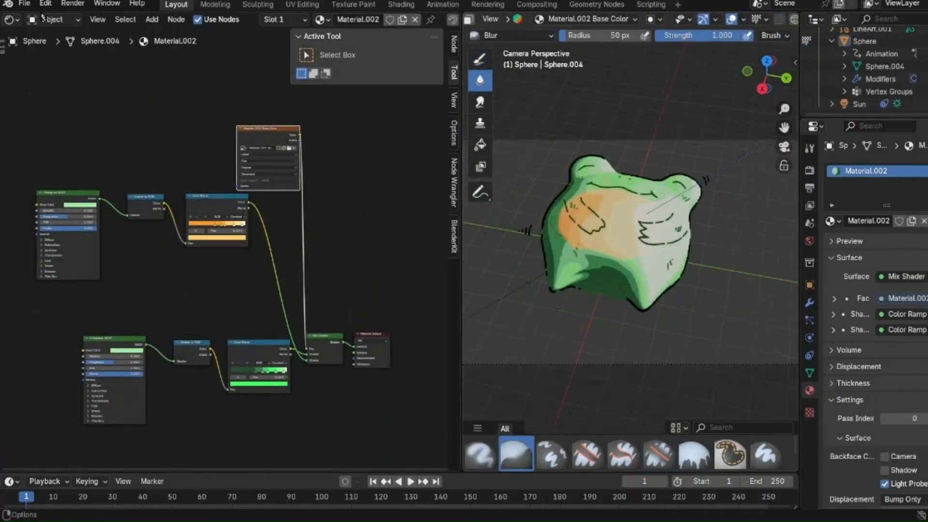
Step: Switch the Shader Editor to the World nodes and adjust the Background node's color brightness
{"action": "left_click", "coordinate": [57, 20]}
{"action": "left_click", "coordinate": [44, 53]}
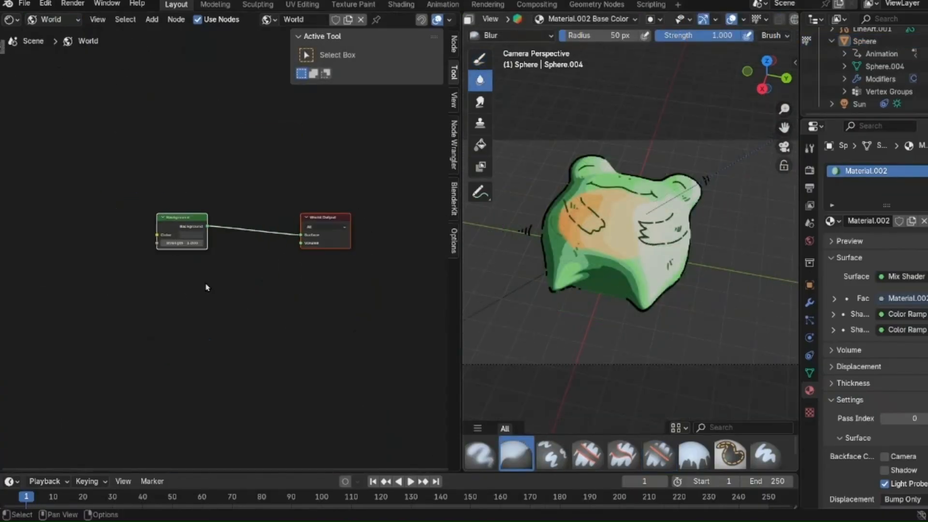
{"action": "scroll", "coordinate": [208, 300], "scroll_direction": "up", "scroll_amount": 5}
{"action": "left_click", "coordinate": [201, 324]}
{"action": "left_click_drag", "start_coordinate": [336, 118], "coordinate": [336, 144]}
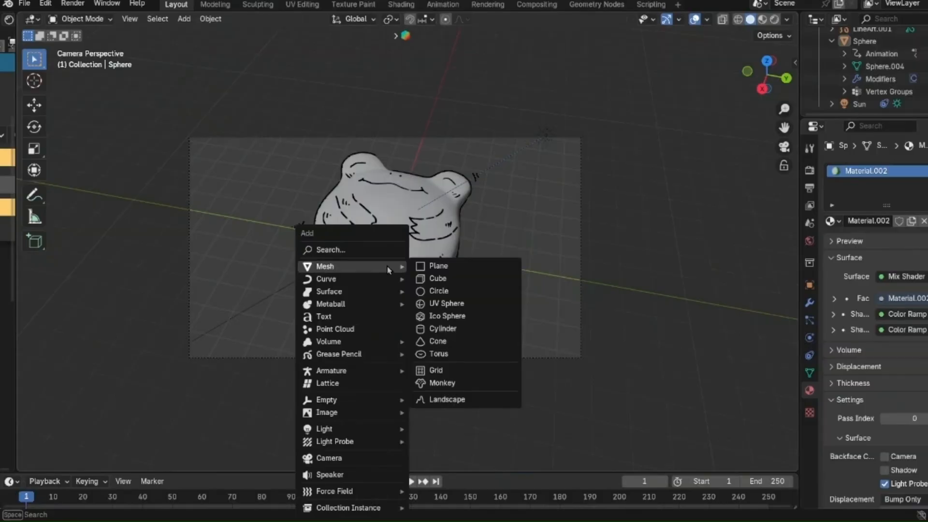
Step: Add a mesh plane and scale it up into a large ground beneath the character
{"action": "left_click", "coordinate": [444, 269]}
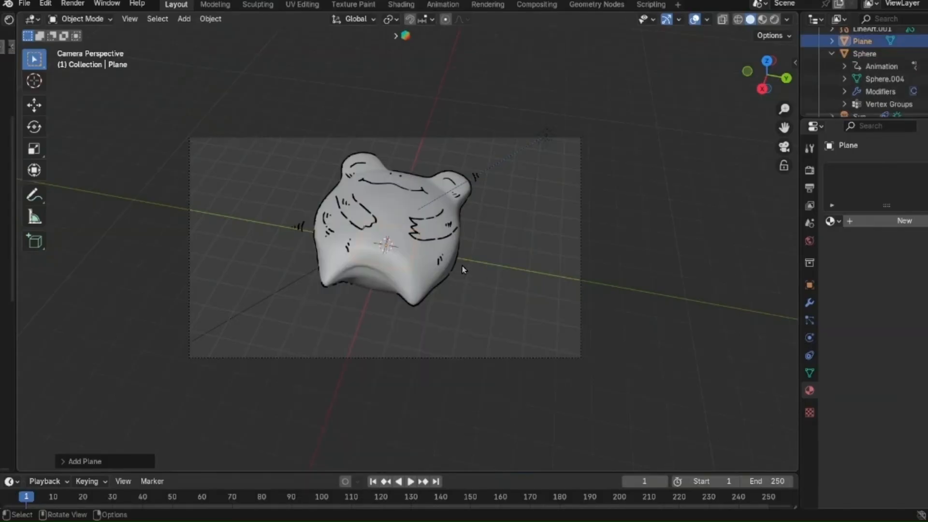
{"action": "key", "text": "s"}
{"action": "left_click", "coordinate": [220, 154]}
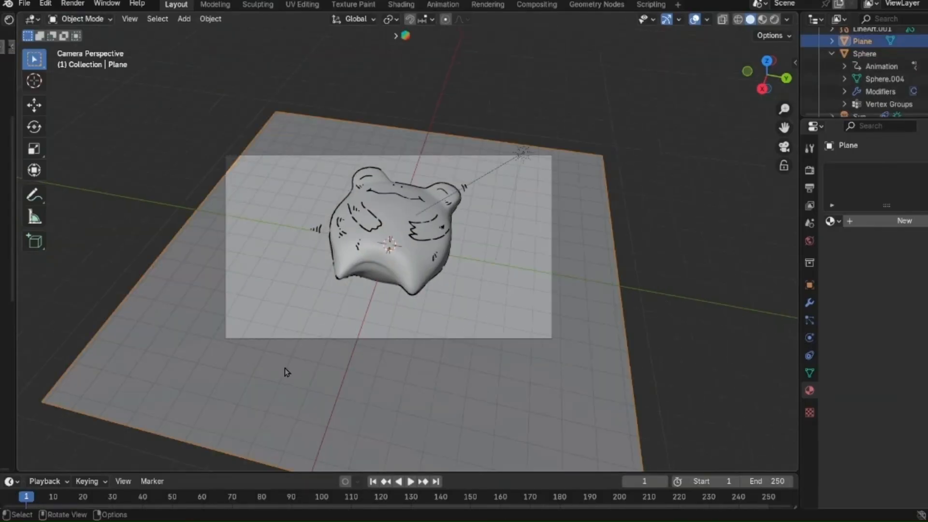
Step: Bring the High grass clump model into the scene from an external file
{"action": "left_click", "coordinate": [24, 4]}
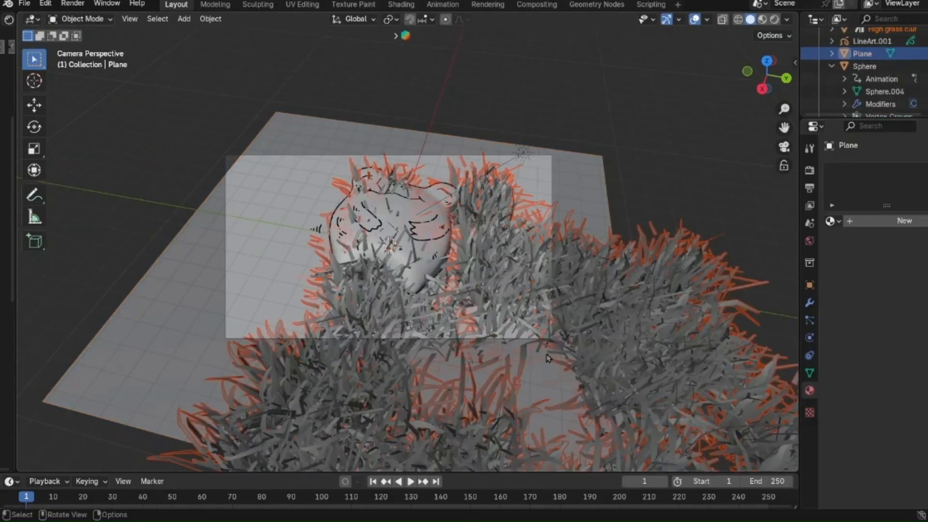
{"action": "scroll", "coordinate": [547, 357], "scroll_direction": "down", "scroll_amount": 3}
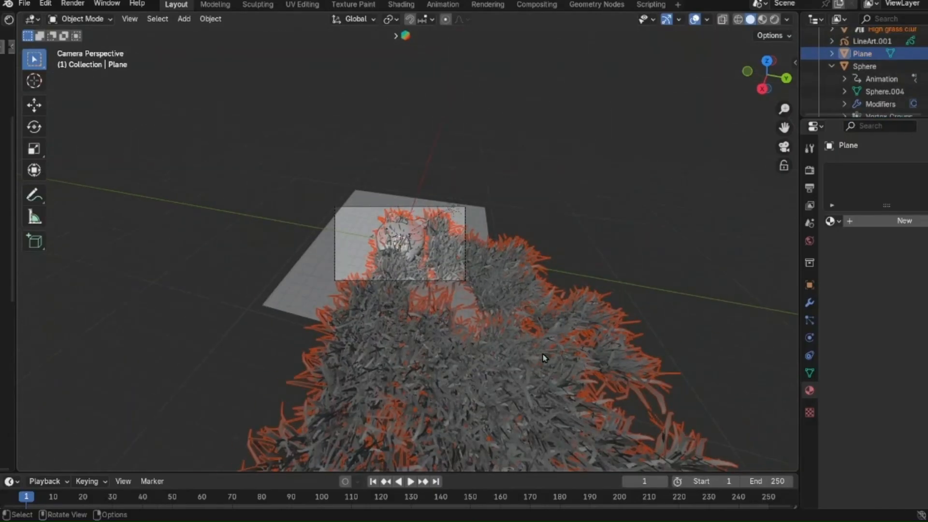
{"action": "scroll", "coordinate": [544, 356], "scroll_direction": "up", "scroll_amount": 2}
{"action": "scroll", "coordinate": [545, 356], "scroll_direction": "down", "scroll_amount": 1}
Step: Move the High grass clump horizontally over the ground plane so that it surrounds the character in the camera view
{"action": "left_click", "coordinate": [544, 356]}
{"action": "key", "text": "g"}
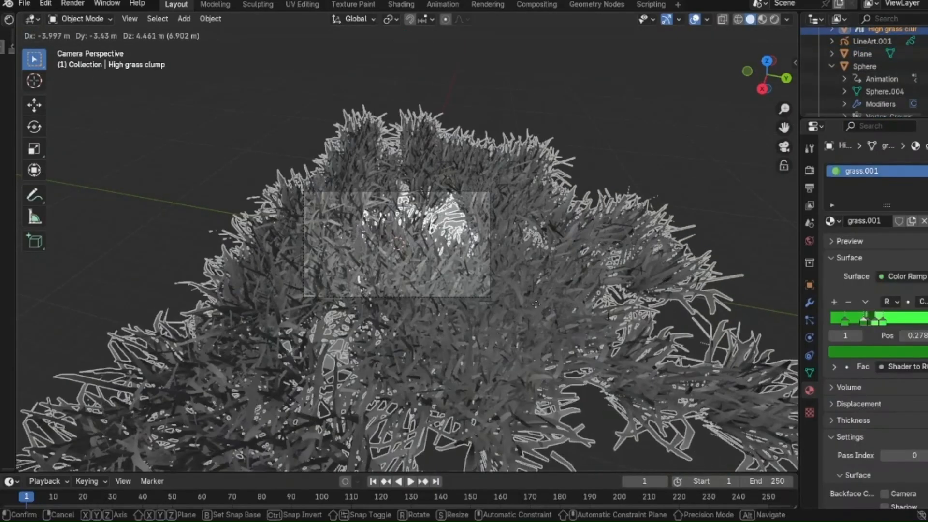
{"action": "key", "text": "shift+z"}
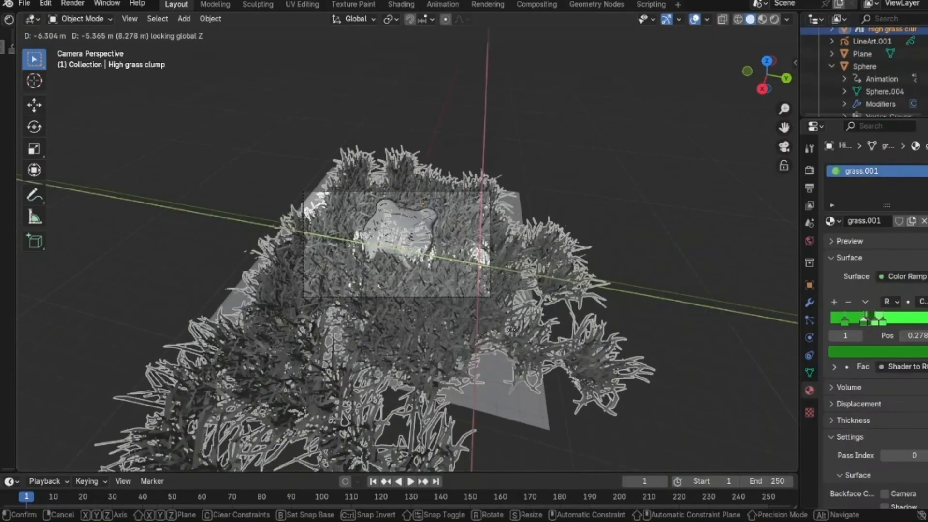
{"action": "left_click", "coordinate": [688, 160]}
{"action": "scroll", "coordinate": [688, 159], "scroll_direction": "up", "scroll_amount": 5}
{"action": "left_click", "coordinate": [688, 159]}
{"action": "middle_click_drag", "start_coordinate": [628, 208], "coordinate": [537, 290]}
{"action": "key", "text": "KP_0"}
{"action": "scroll", "coordinate": [527, 303], "scroll_direction": "down", "scroll_amount": 1}
{"action": "left_click", "coordinate": [419, 264]}
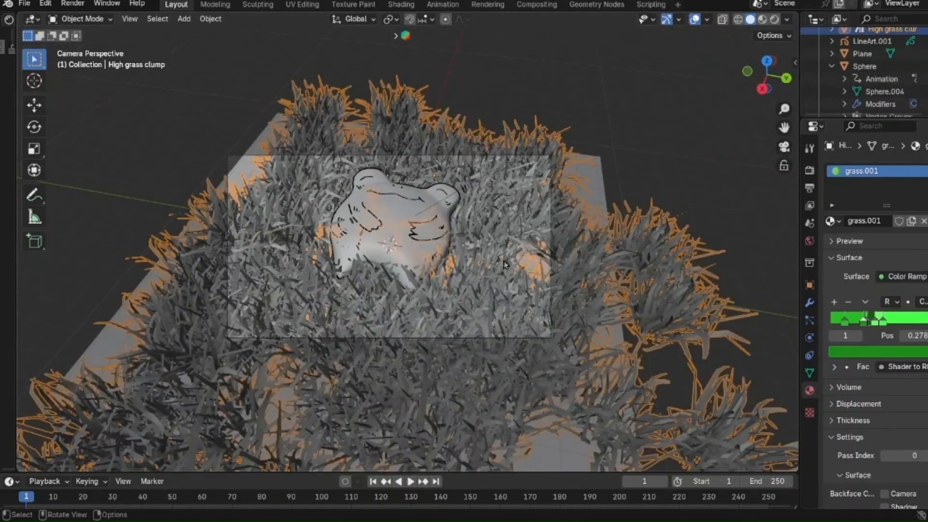
Step: Rotate the grass clump about the Z axis and shift it horizontally to fill the camera frame
{"action": "key", "text": "r"}
{"action": "key", "text": "z"}
{"action": "left_click", "coordinate": [687, 267]}
{"action": "key", "text": "g"}
{"action": "key", "text": "shift+z"}
{"action": "left_click", "coordinate": [573, 294]}
{"action": "left_click", "coordinate": [688, 159]}
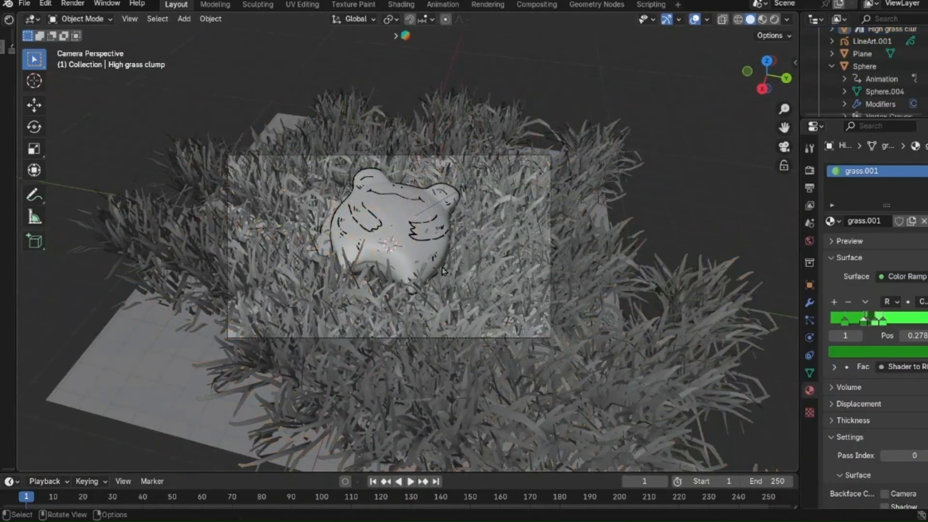
Step: Fine-tune the grass clump's position around the character
{"action": "scroll", "coordinate": [573, 290], "scroll_direction": "up", "scroll_amount": 3}
{"action": "left_click", "coordinate": [573, 290]}
{"action": "key", "text": "g"}
{"action": "left_click", "coordinate": [583, 285]}
{"action": "left_click", "coordinate": [688, 159]}
Step: Enter Edit Mode on the grass clump and delete the outlying tufts that extend beyond the ground plane
{"action": "middle_click_drag", "start_coordinate": [604, 251], "coordinate": [547, 389]}
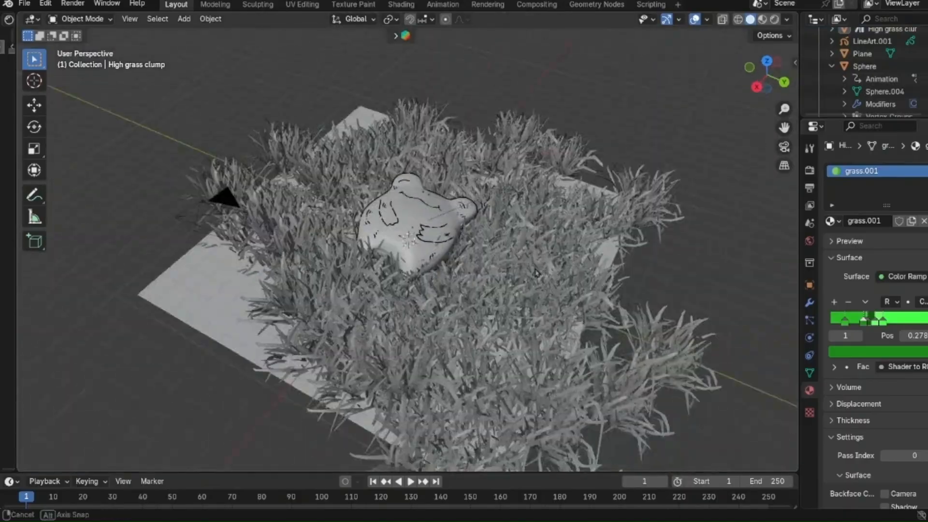
{"action": "left_click", "coordinate": [537, 273]}
{"action": "key", "text": "Tab"}
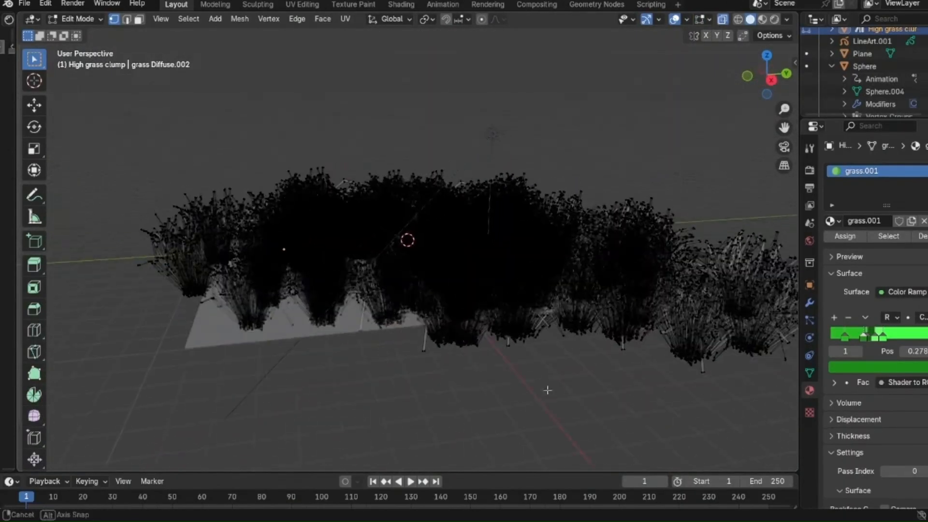
{"action": "left_click_drag", "start_coordinate": [565, 120], "coordinate": [796, 470]}
{"action": "scroll", "coordinate": [640, 303], "scroll_direction": "down", "scroll_amount": 4}
{"action": "key", "text": "x"}
{"action": "left_click", "coordinate": [640, 302]}
{"action": "middle_click_drag", "start_coordinate": [580, 302], "coordinate": [642, 297]}
{"action": "key", "text": "3"}
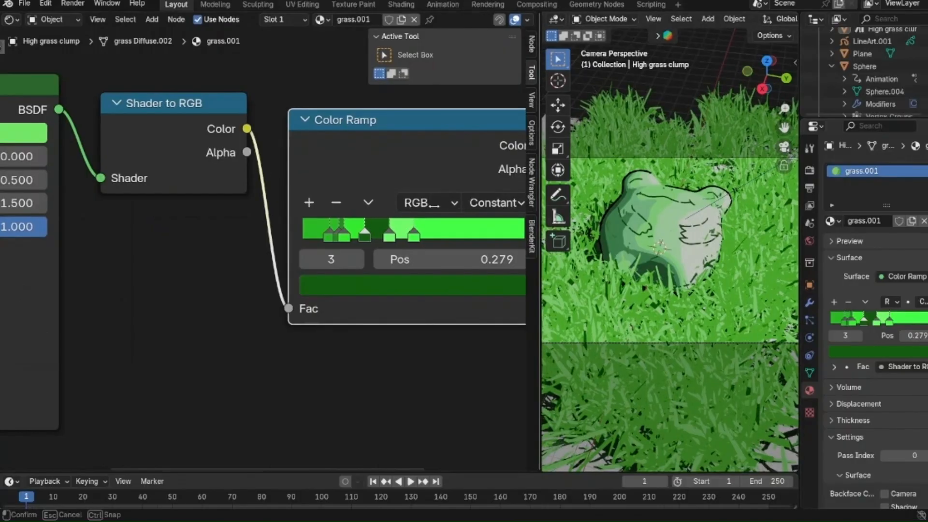
Step: Enlarge the 3D viewport and show the flower meadow scene with the character in rendered shading
{"action": "left_click_drag", "start_coordinate": [541, 252], "coordinate": [201, 252]}
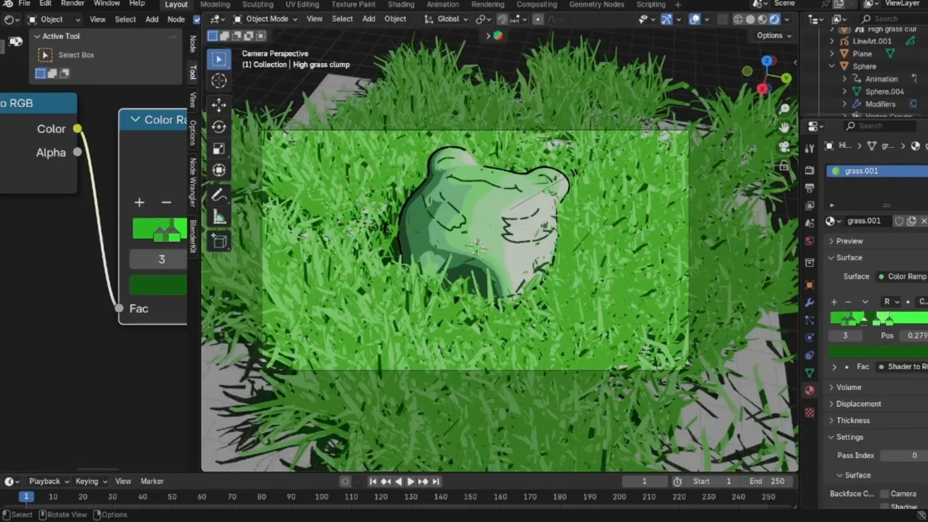
{"action": "left_click", "coordinate": [25, 4]}
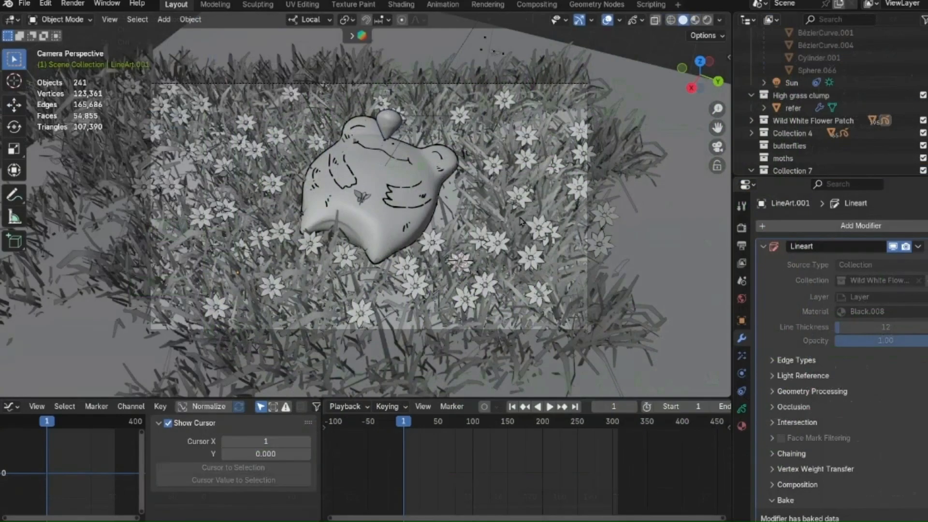
{"action": "left_click", "coordinate": [708, 20]}
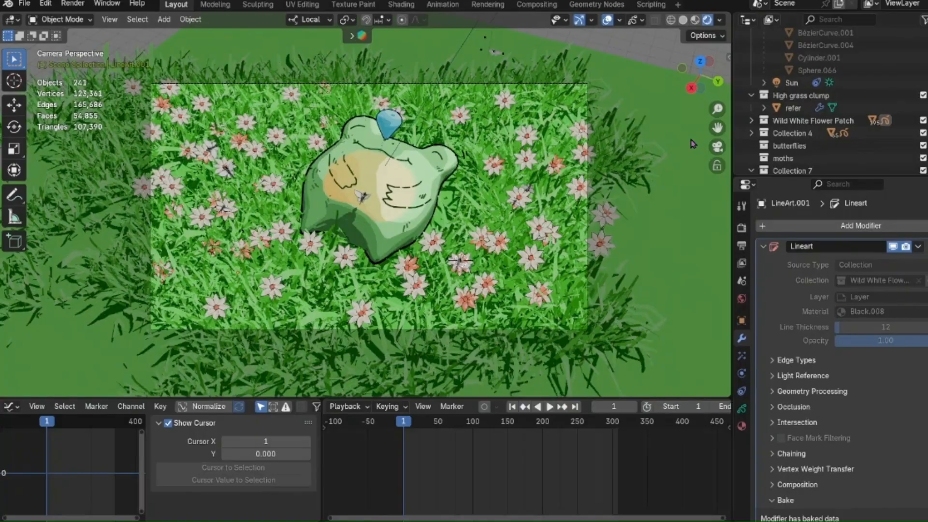